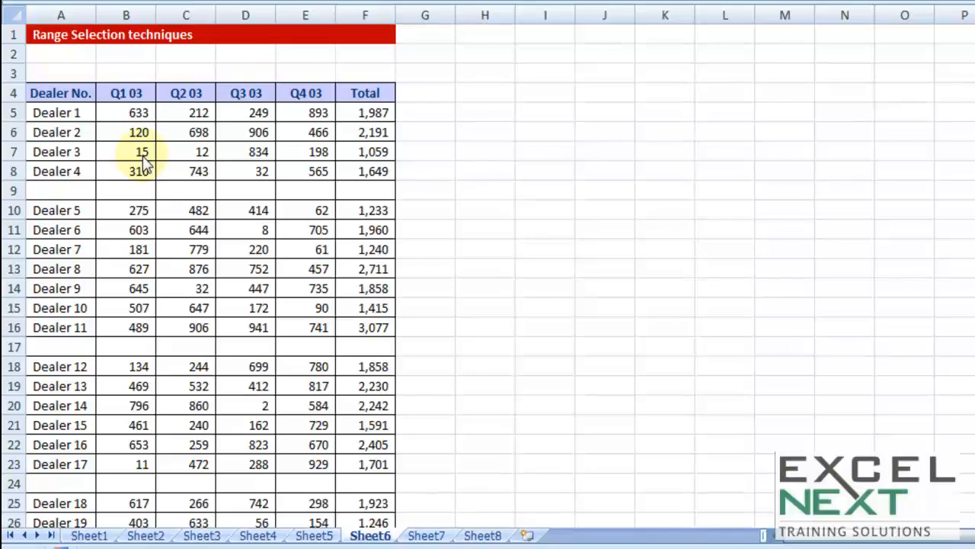
- Select the contiguous data block A4:F8 around cell C6 in the dealer table
left_click(178, 93)
left_click(398, 131)
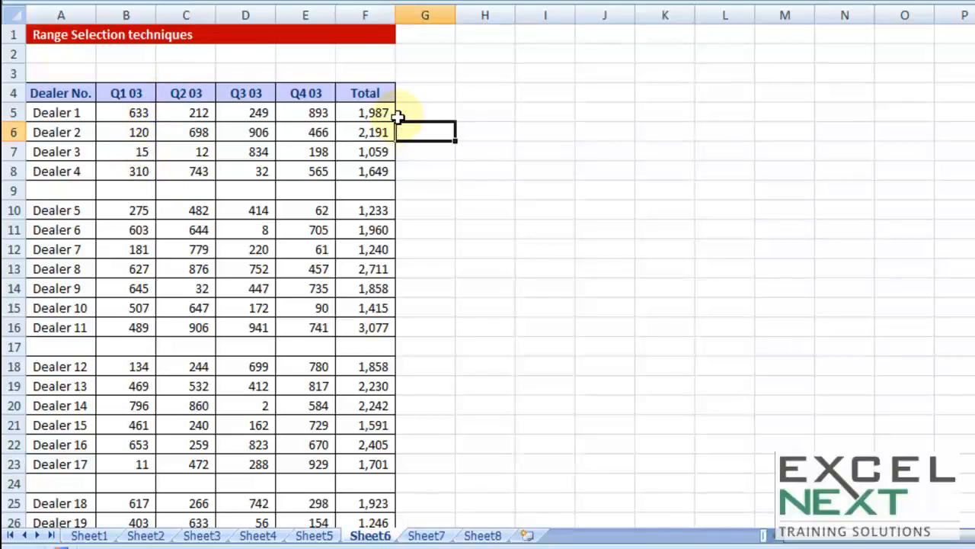
left_click_drag(59, 92, 366, 92)
left_click(392, 181)
left_click(86, 132)
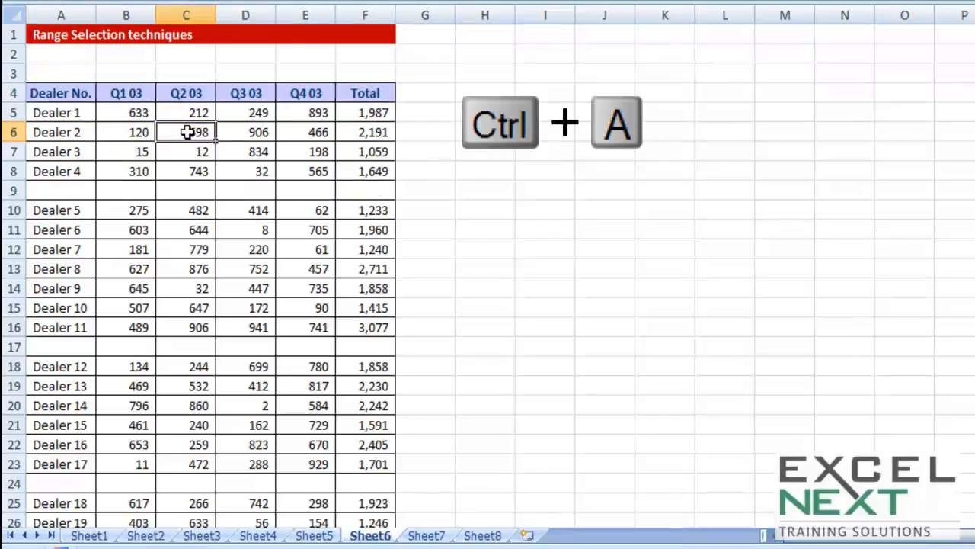
key("ctrl+a")
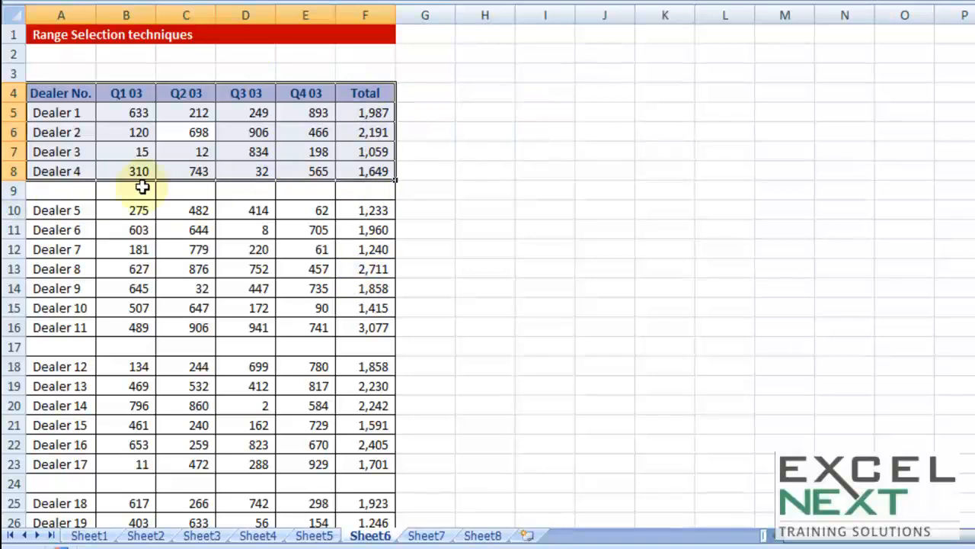
- Extend the selection from header cell A4 across to Total and down to the sheet's last row, pulling it back up to row 35
left_click(43, 90)
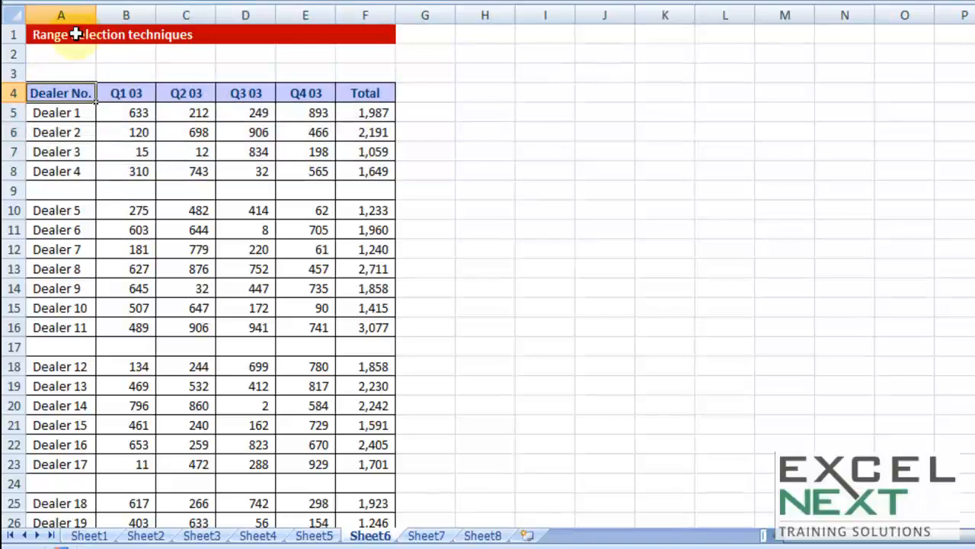
key("ctrl+shift+Right")
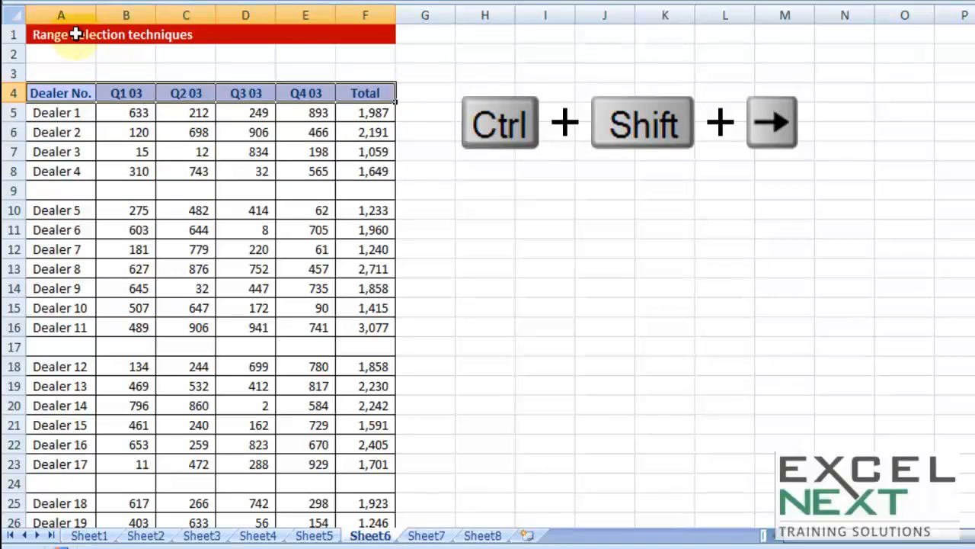
key("ctrl+shift+Down")
key("ctrl+shift+Down")
key("ctrl+shift+Down")
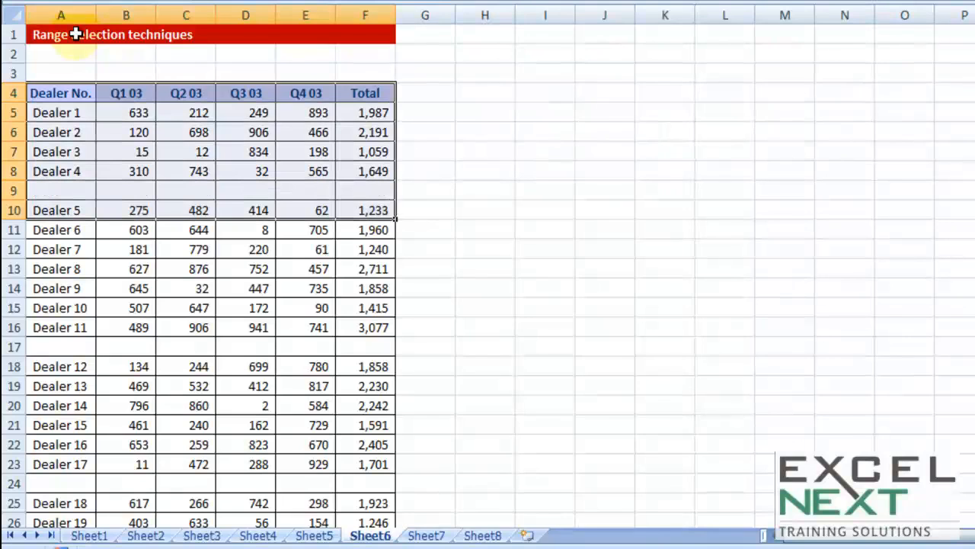
key("ctrl+shift+Down")
key("ctrl+shift+Down")
key("ctrl+shift+Down")
key("ctrl+shift+Down")
key("ctrl+shift+Down")
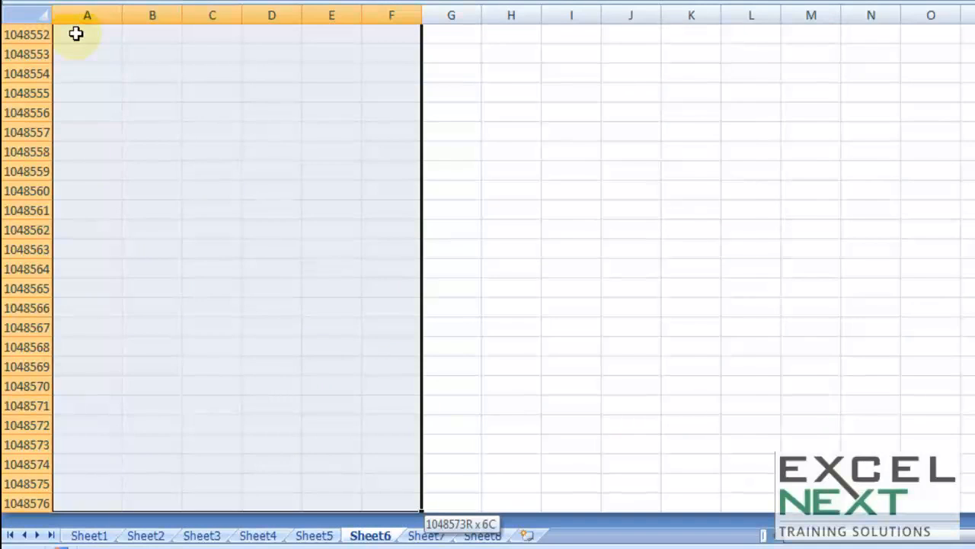
key("ctrl+shift+Up")
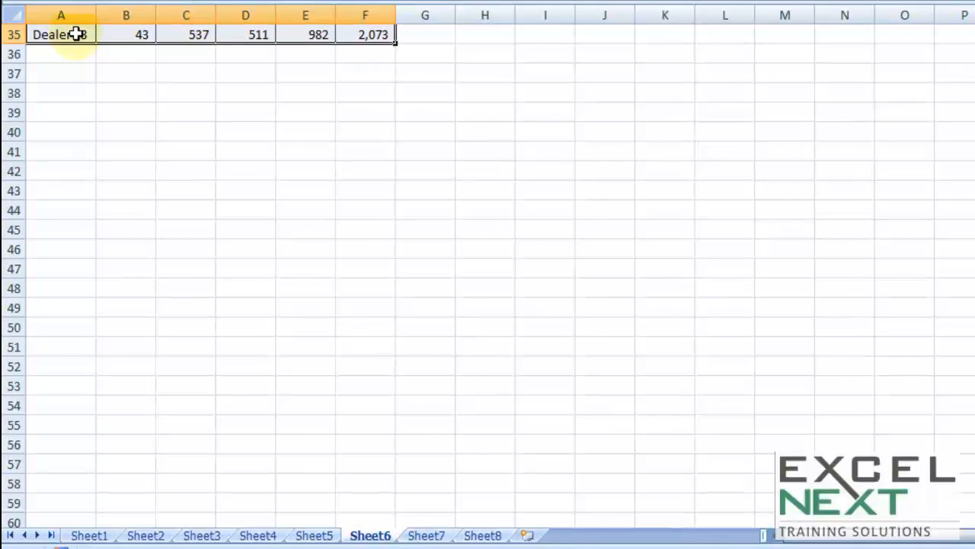
- Select everything from header cell A4 to the last used cell, F35, including the blank rows
key("ctrl+Home")
scroll(236, 259, "down", 2)
scroll(239, 342, "down", 2)
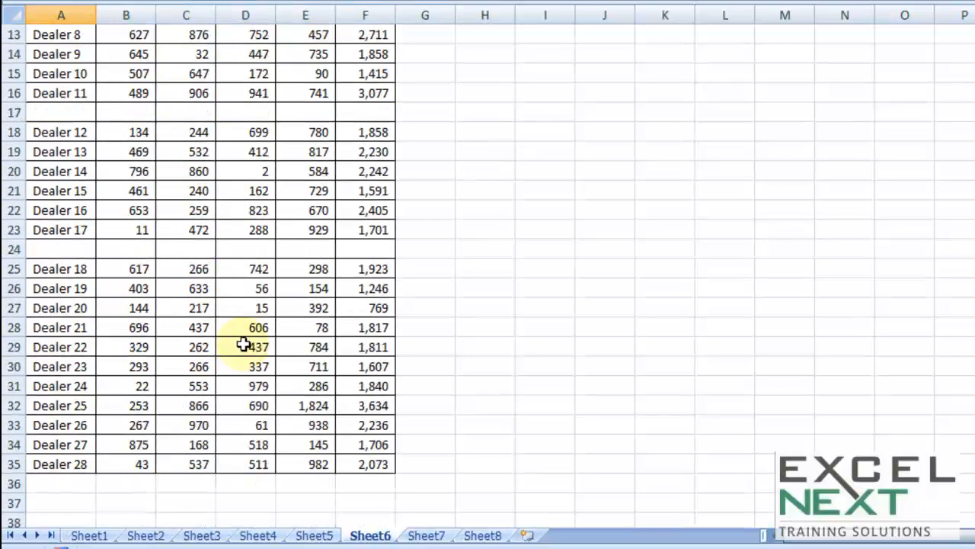
scroll(237, 342, "up", 4)
left_click(79, 92)
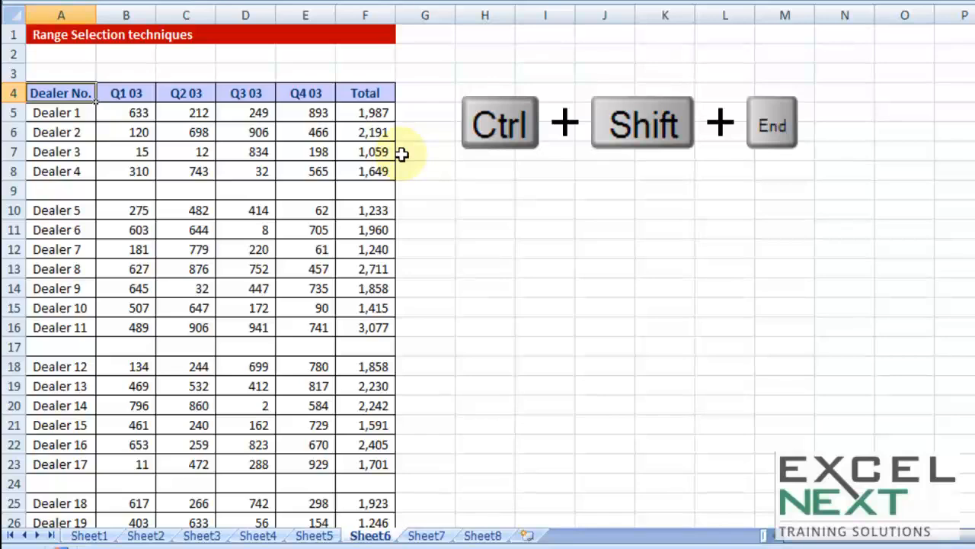
key("ctrl+shift+End")
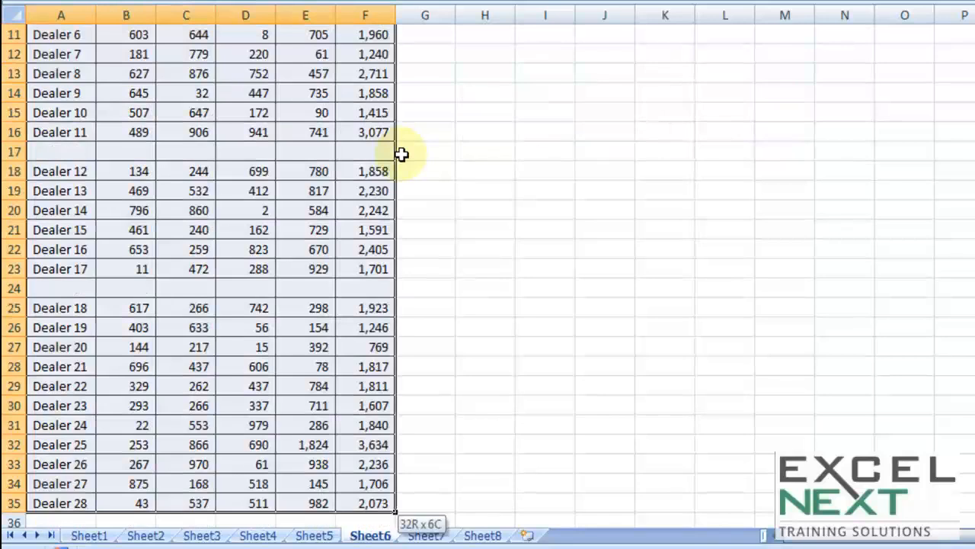
- Enter 3 in cell I40, outside the dealer table
scroll(442, 472, "down", 2)
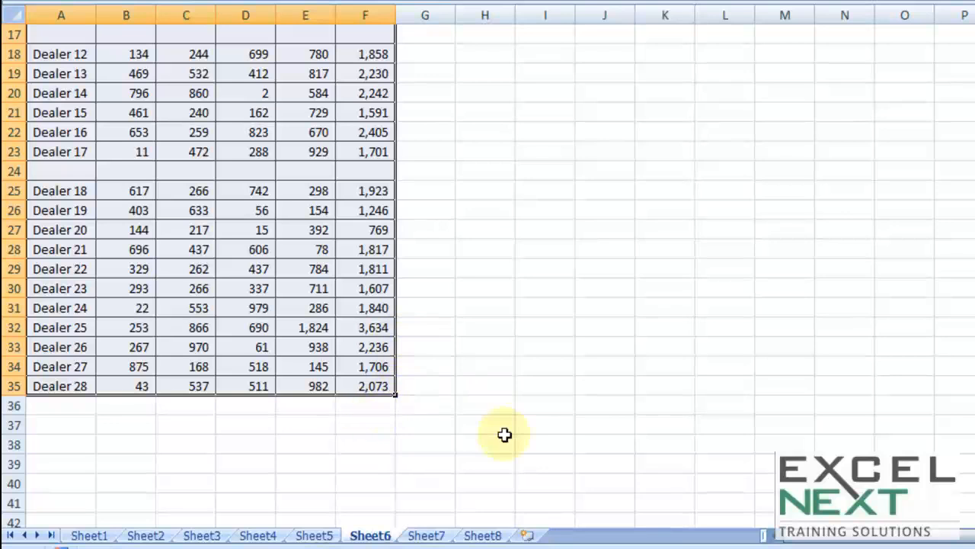
scroll(511, 426, "down", 1)
left_click(542, 420)
type("3")
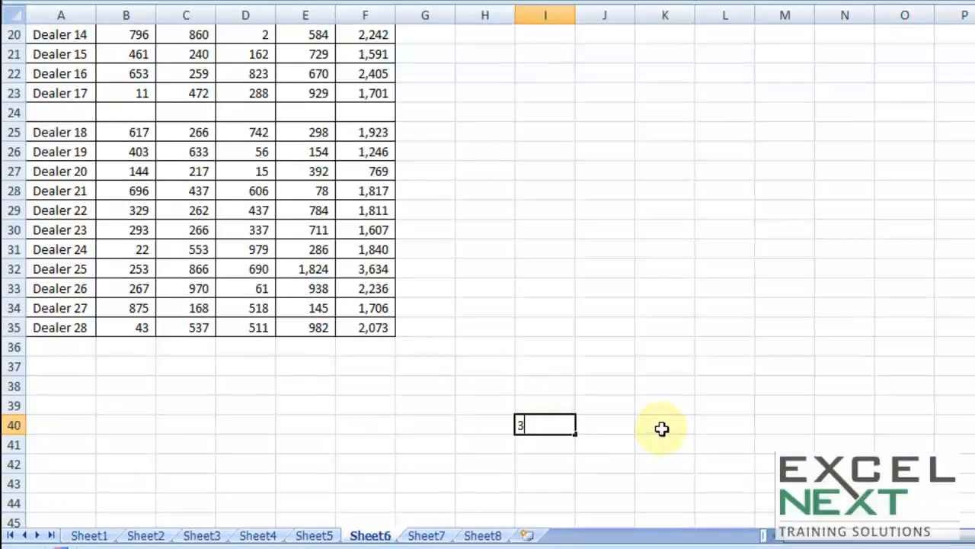
left_click(678, 405)
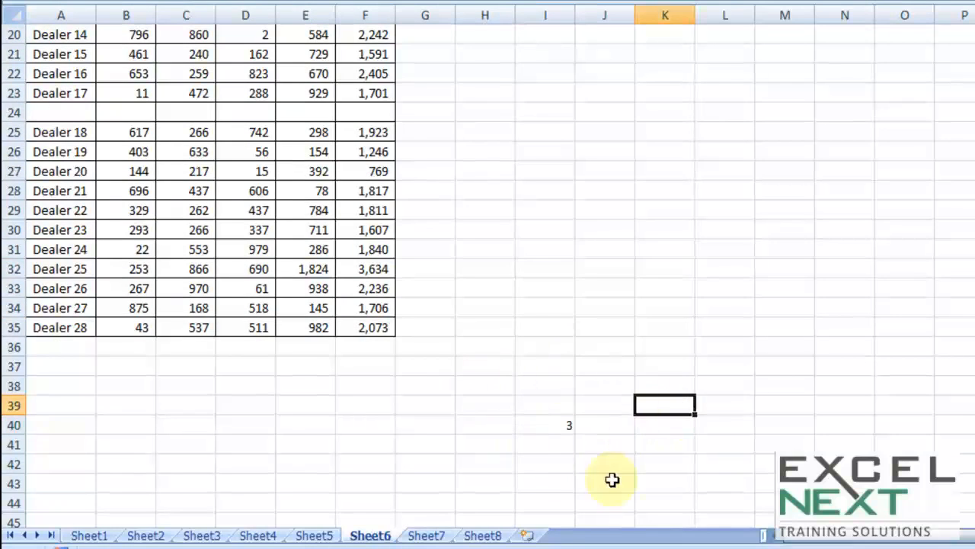
- Select the range from header cell A4 to the last used cell, I40
left_click(363, 267)
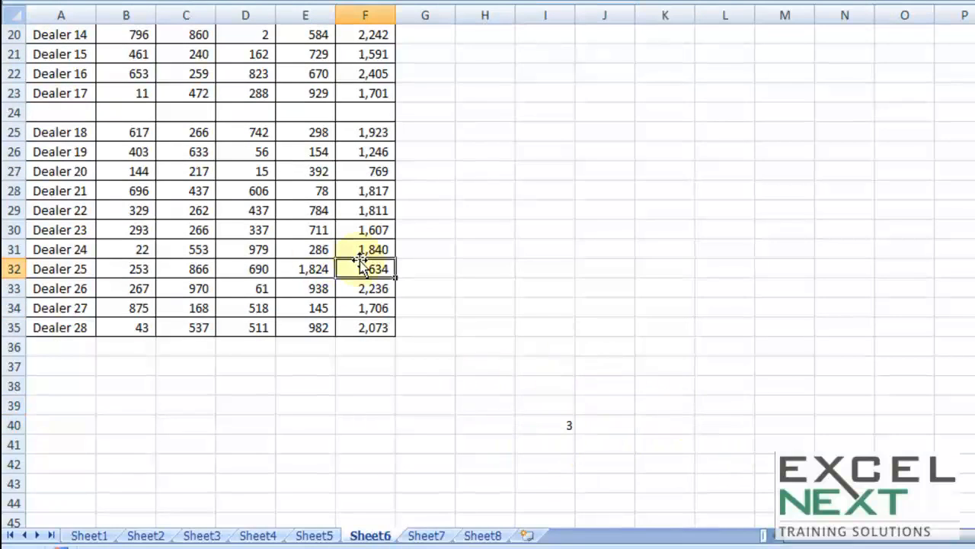
scroll(361, 262, "up", 6)
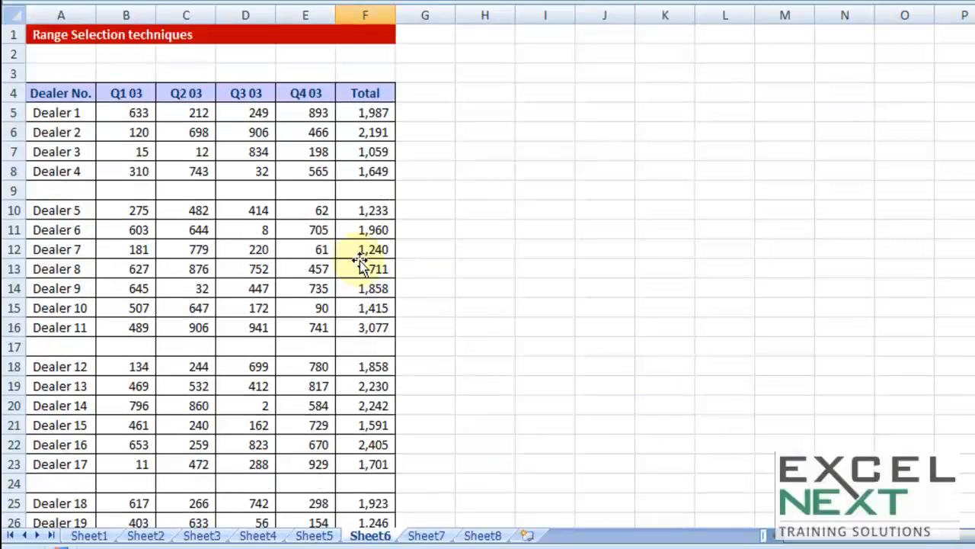
left_click(60, 93)
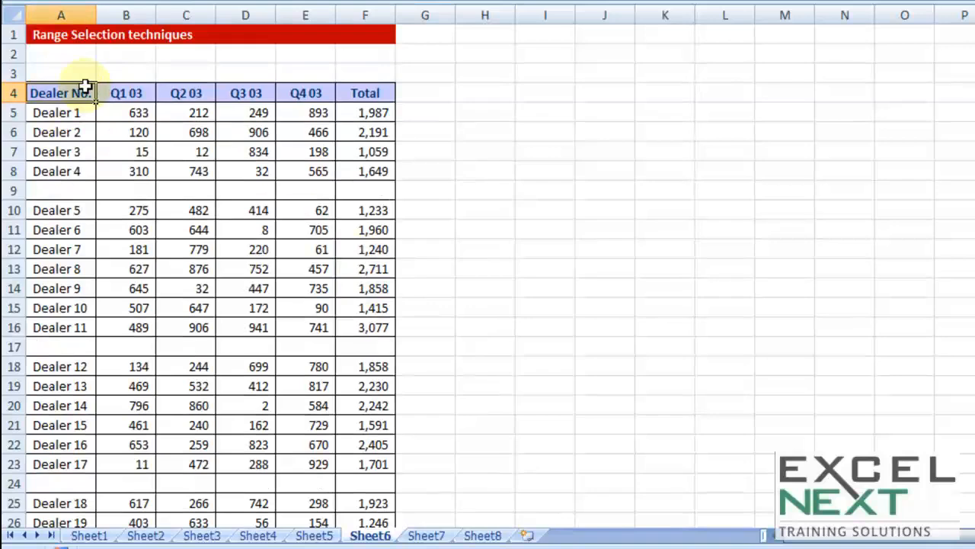
left_click_drag(86, 87, 573, 511)
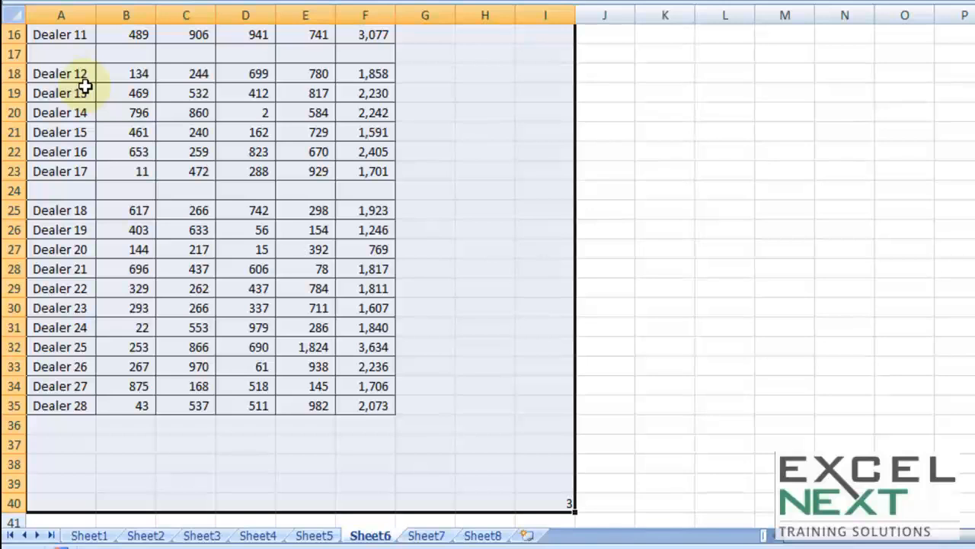
- Shrink the selection to A4:F35 so that it covers only the dealer table, and check its extent
left_click_drag(573, 512, 395, 415)
scroll(195, 163, "up", 5)
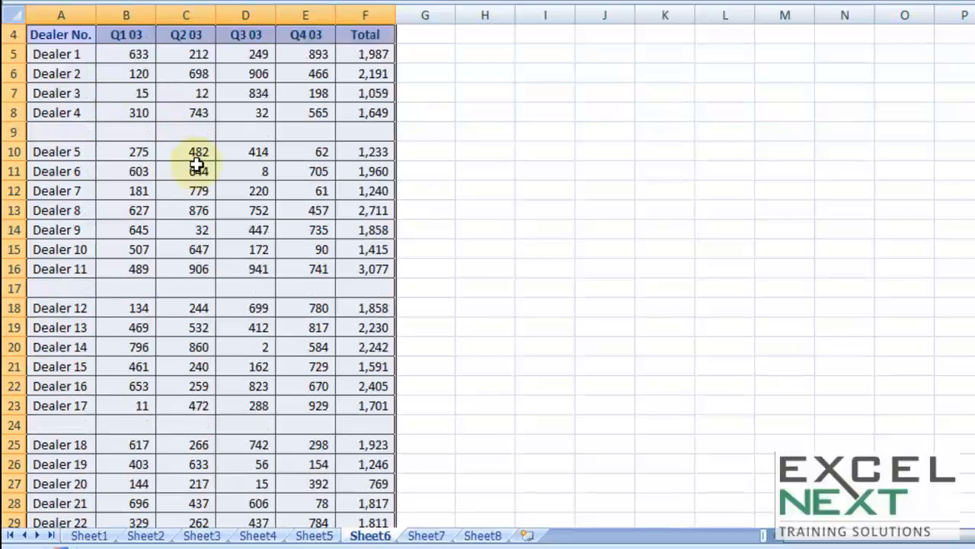
scroll(383, 288, "down", 7)
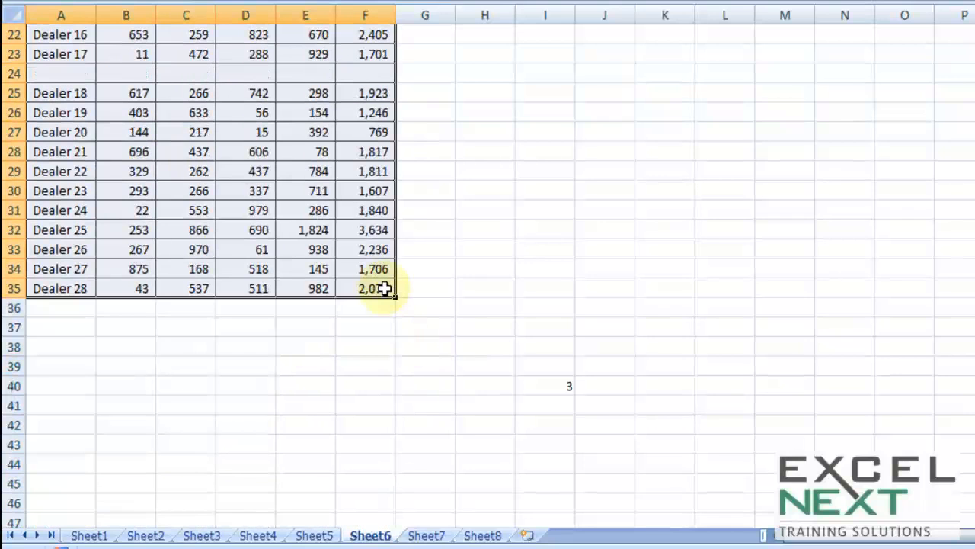
- Return to cell A1 on Sheet6, switch to Sheet7 and select cell F11 in its dealer table
key("ctrl+Home")
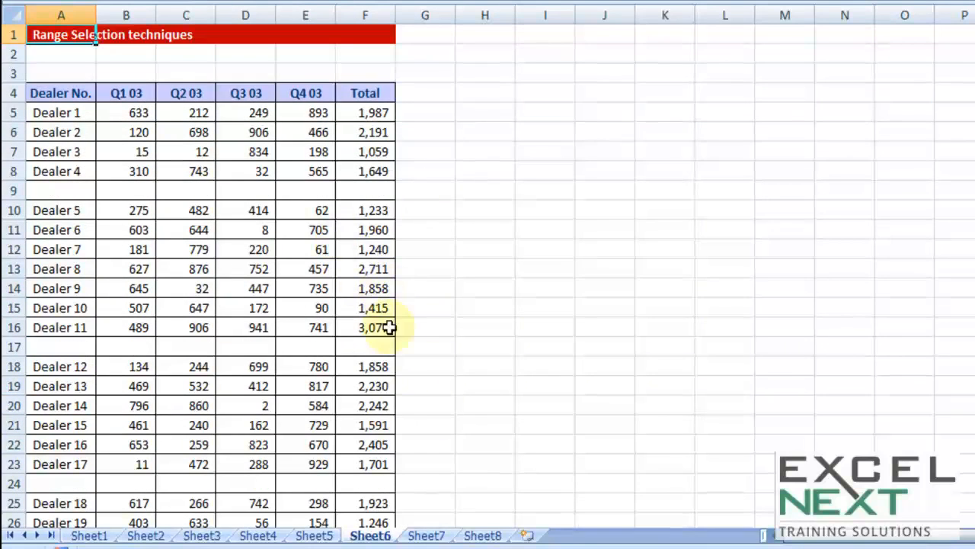
left_click(440, 535)
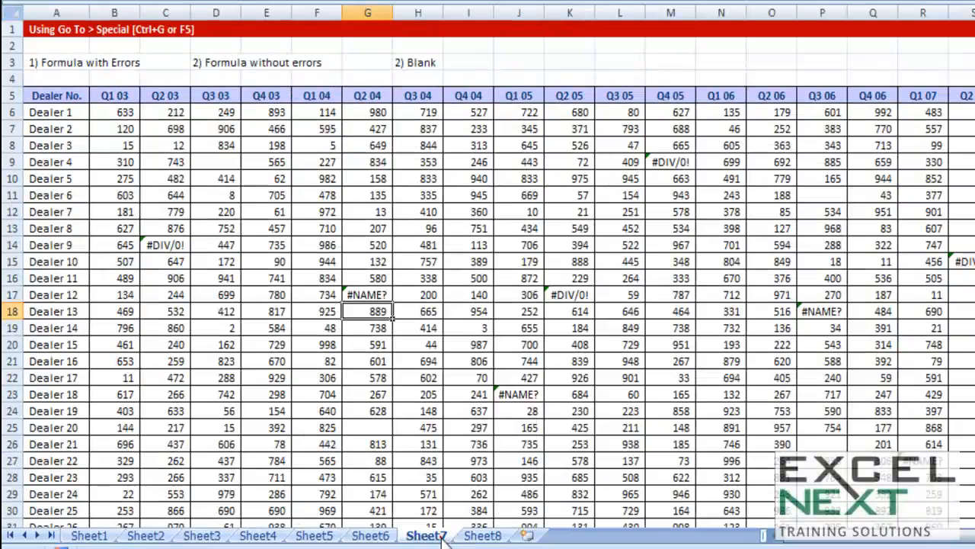
left_click(302, 199)
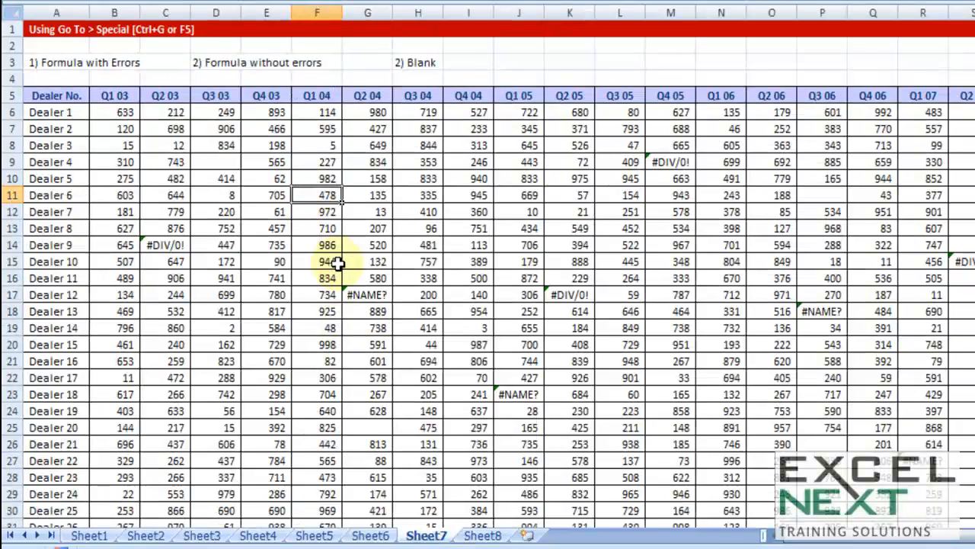
- Look over the full extent of the Sheet7 dealer table, checking its rows and quarter columns for errors and blanks
scroll(338, 263, "down", 1)
scroll(337, 262, "up", 1)
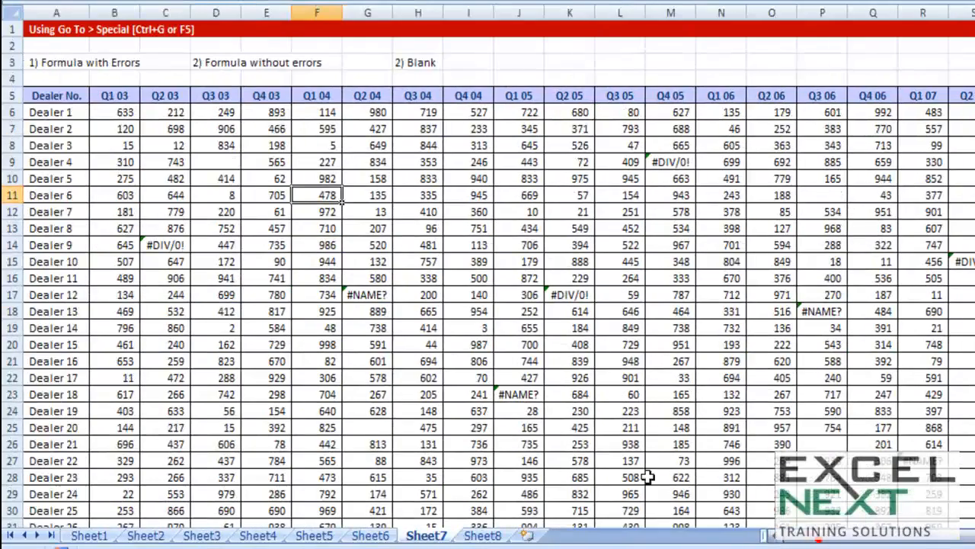
scroll(327, 224, "down", 4)
scroll(327, 226, "up", 4)
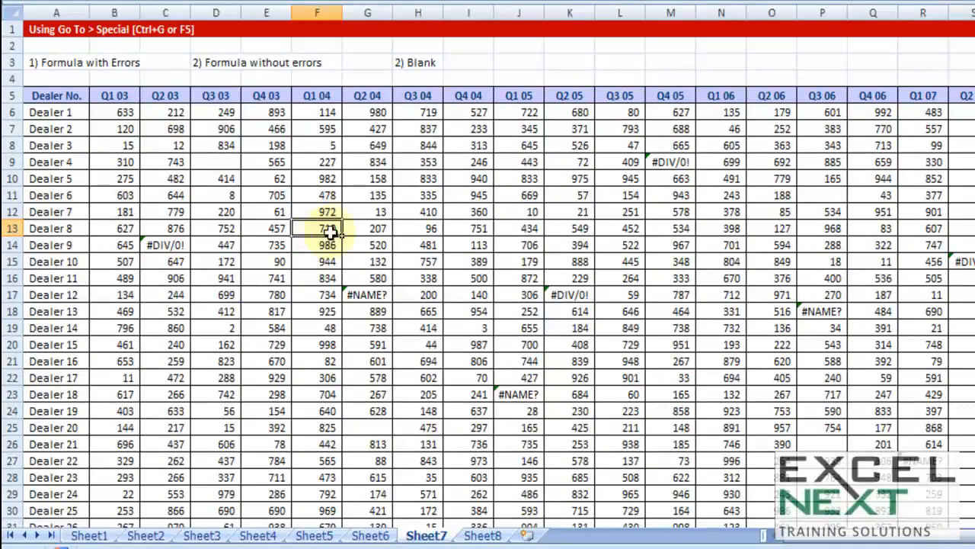
scroll(328, 229, "down", 2)
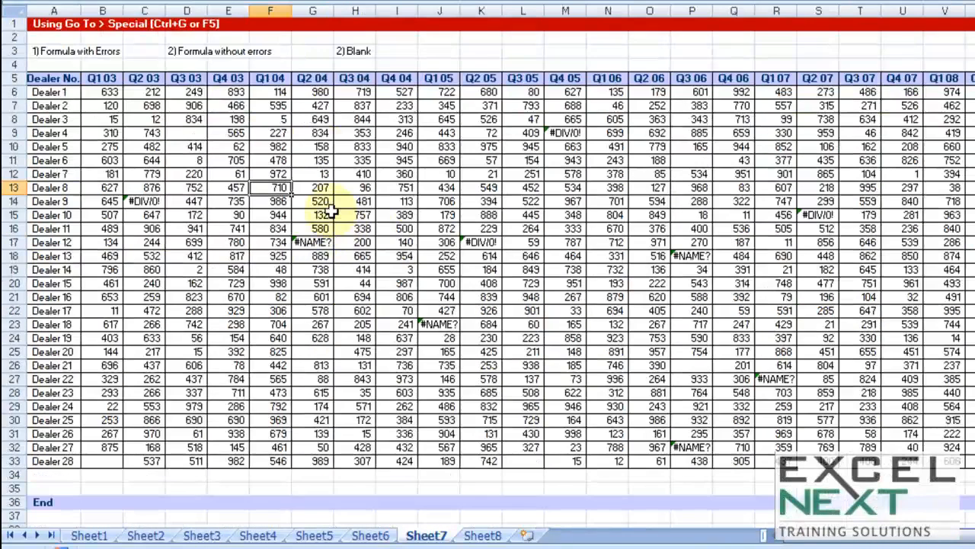
scroll(363, 261, "up", 2)
scroll(363, 260, "up", 1)
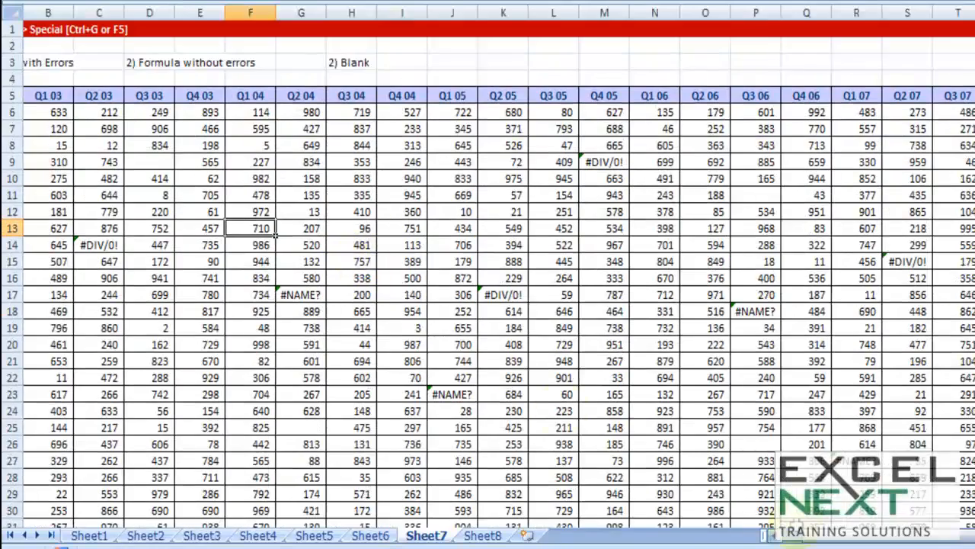
scroll(363, 260, "left", 1)
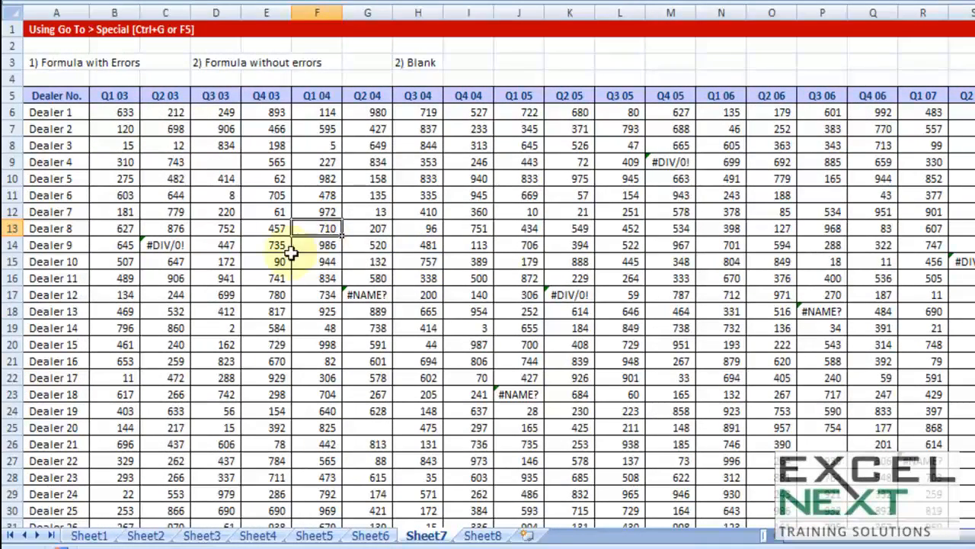
- Visit the error cells C14, G17, K17, M9 and P18 one by one
left_click(165, 245)
left_click(363, 294)
left_click(565, 296)
left_click(662, 165)
left_click(825, 307)
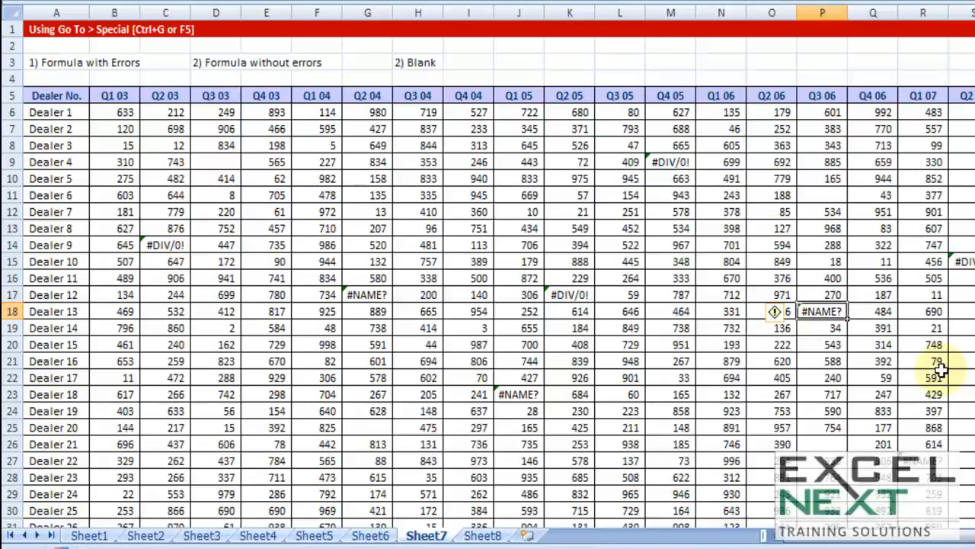
- Inspect the formulas behind the error cells C14, G17 and K17 without changing them, ending on P18
double_click(168, 245)
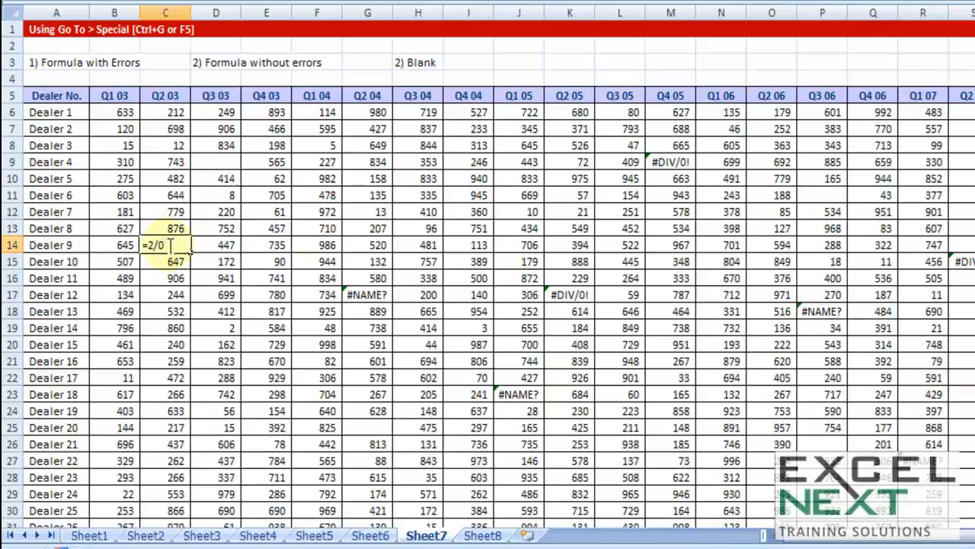
double_click(364, 293)
left_click_drag(381, 295, 330, 291)
key("Escape")
double_click(586, 295)
left_click_drag(584, 294, 517, 294)
key("Escape")
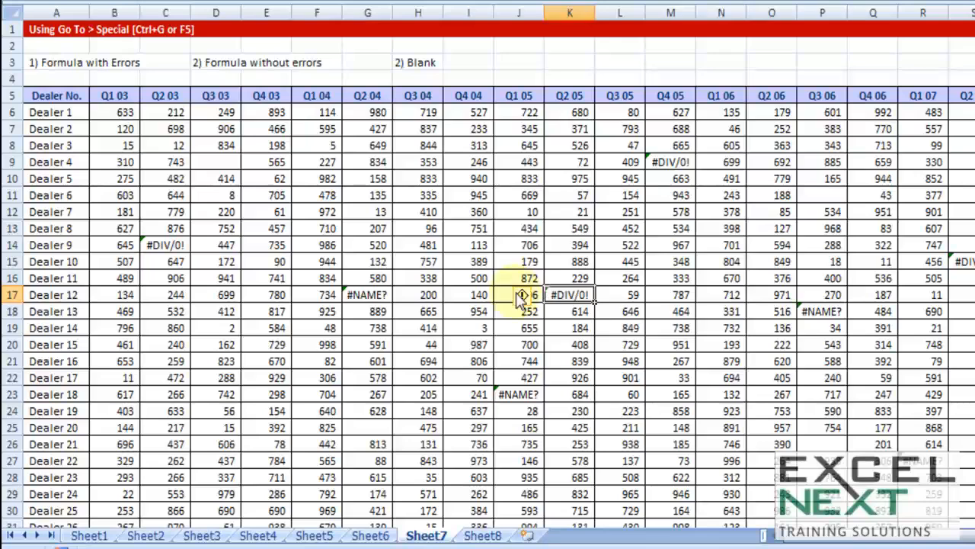
left_click(825, 311)
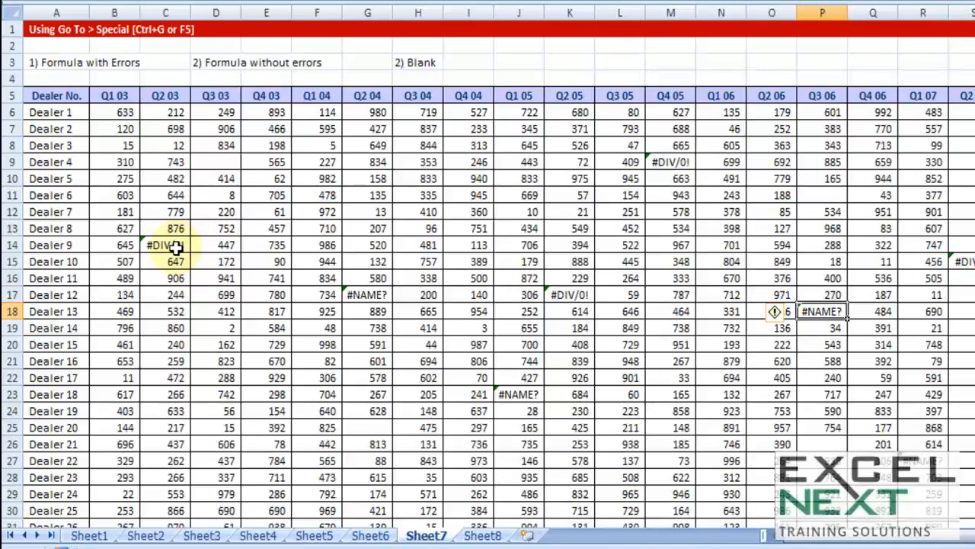
- Select the whole Sheet7 dealer table and use Go To Special to select only its formula cells that return errors
left_click(356, 211)
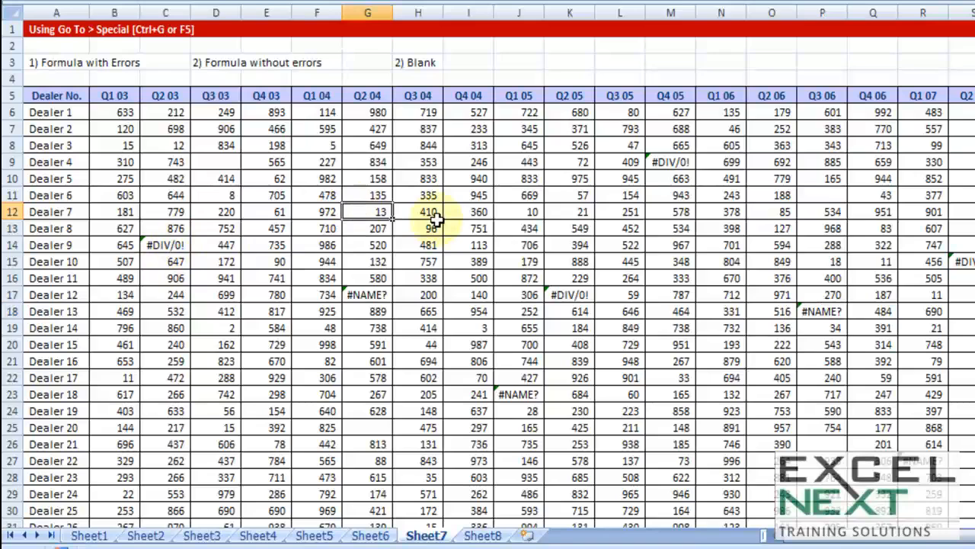
key("ctrl+a")
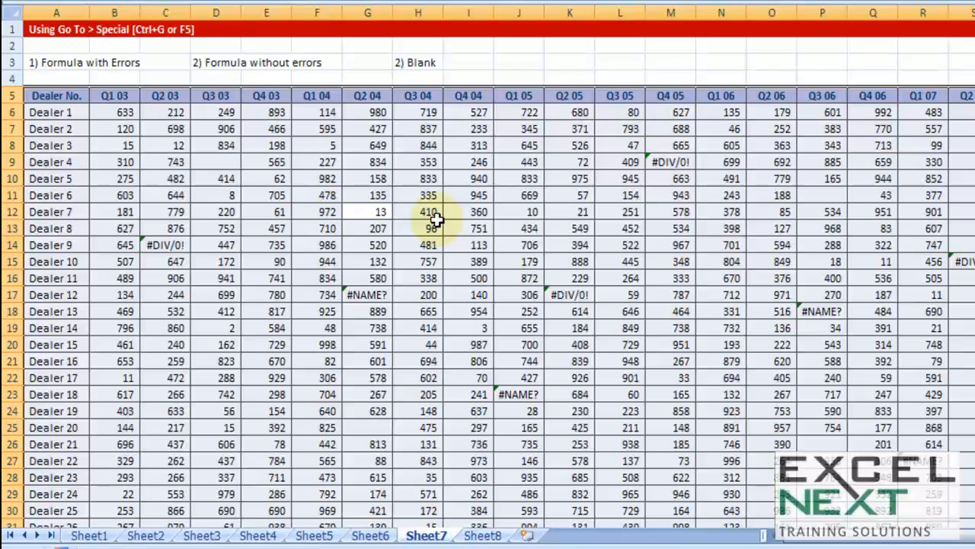
key("ctrl+g")
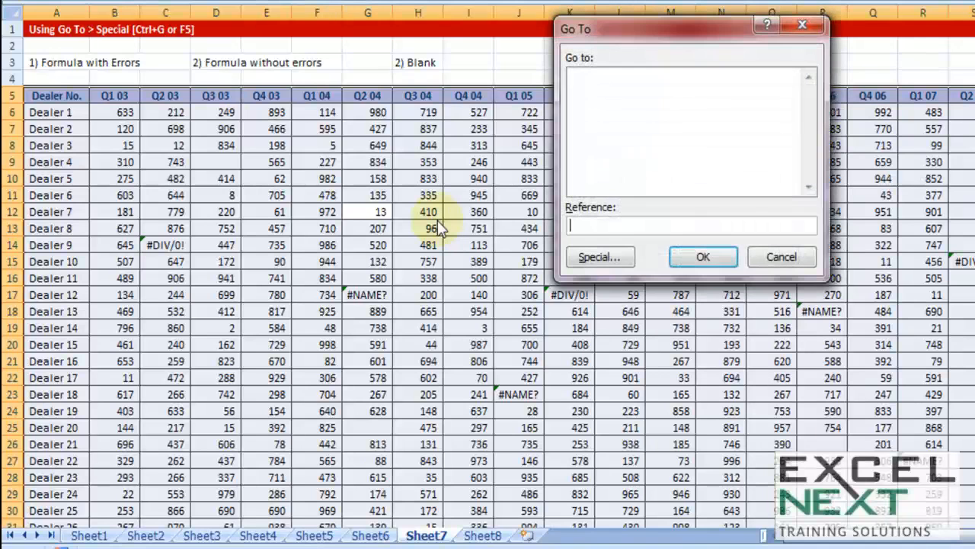
left_click(606, 254)
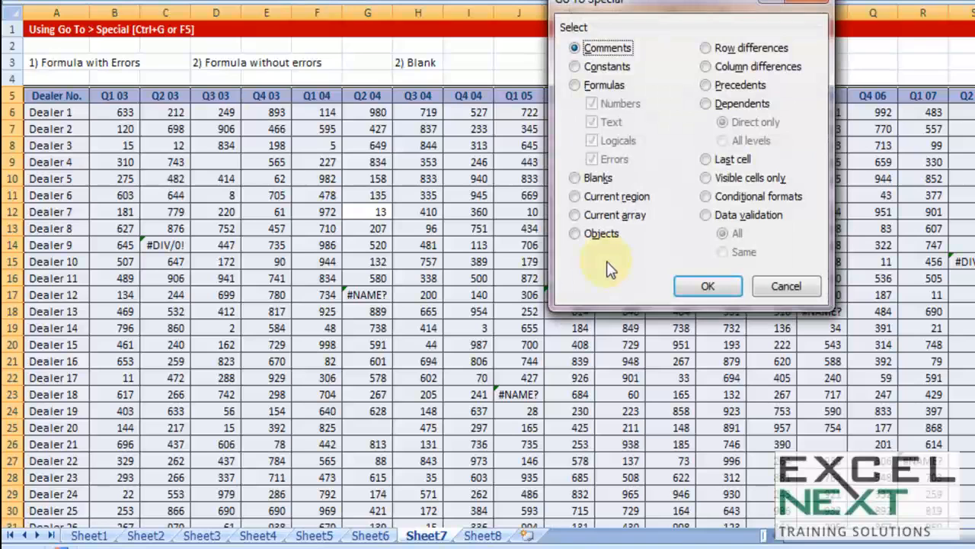
left_click(577, 85)
left_click(593, 104)
left_click(592, 122)
left_click(614, 141)
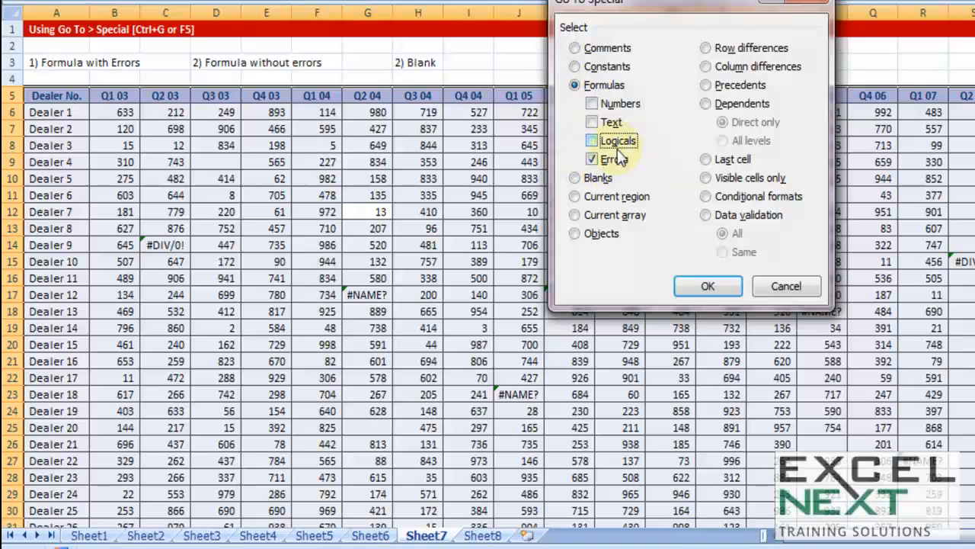
left_click(708, 286)
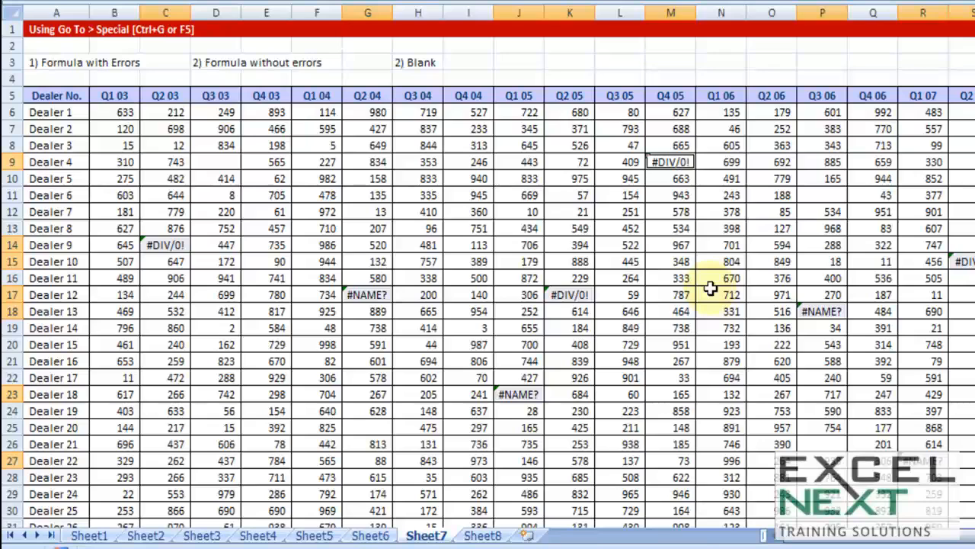
- Try a yellow fill on the selected error cells and undo it
key("Delete")
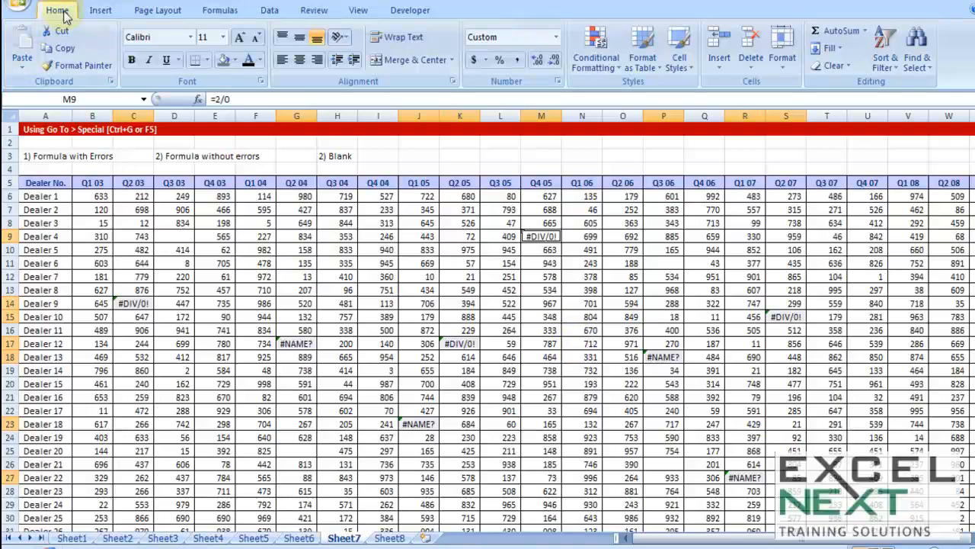
left_click(236, 61)
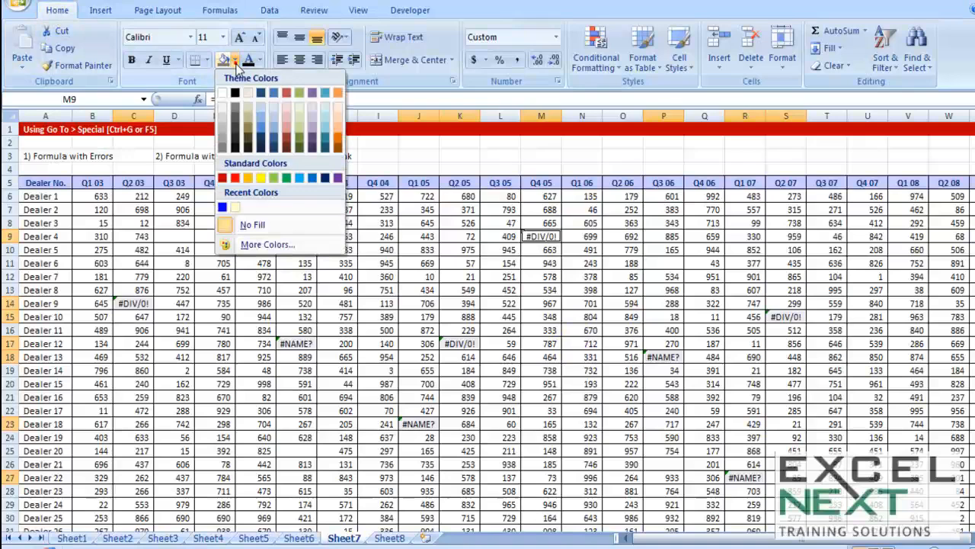
left_click(259, 177)
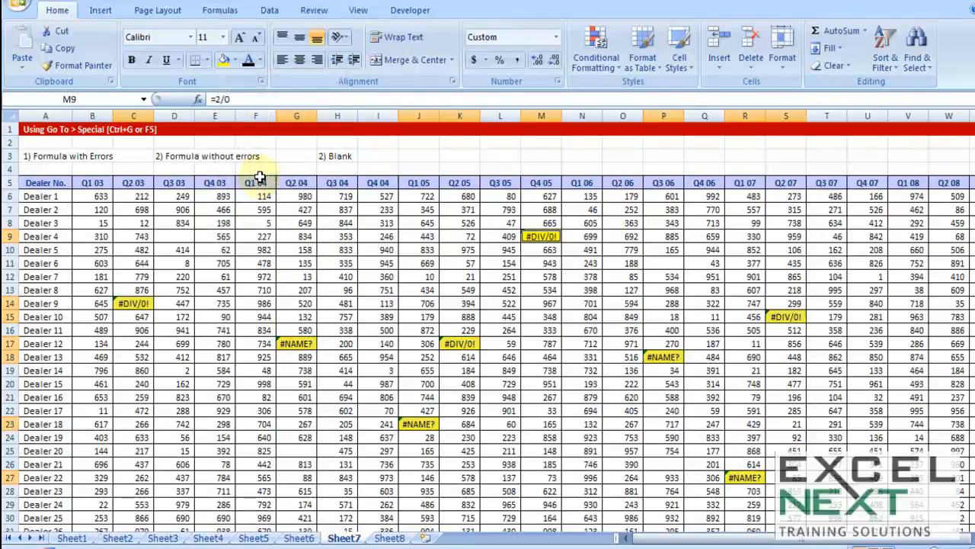
key("ctrl+z")
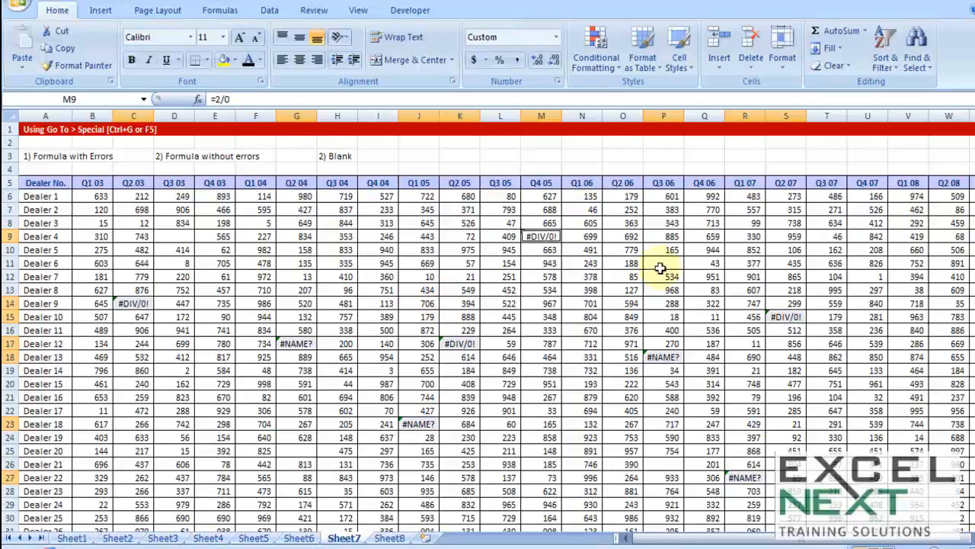
- Select the formula error cells across the whole dealer table with Go To Special and clear their contents
left_click(326, 222)
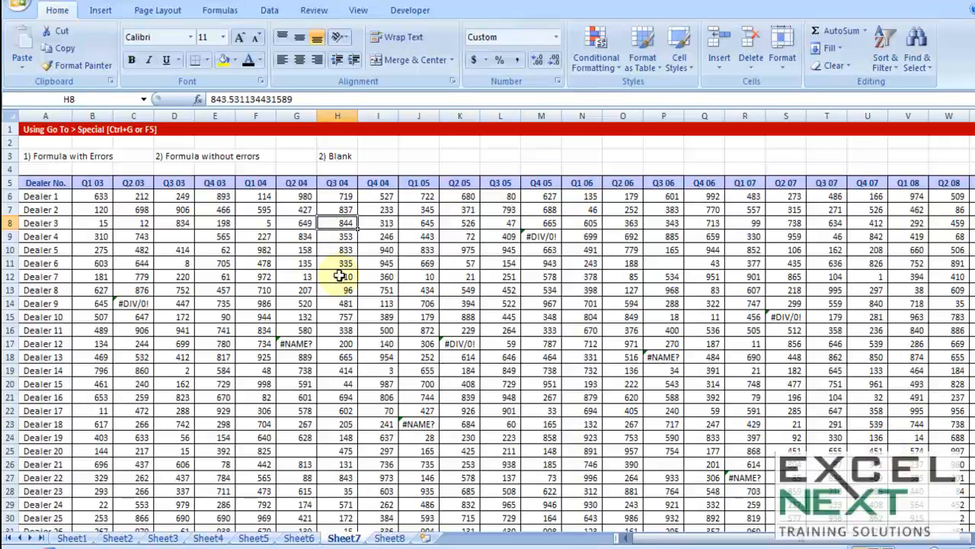
left_click(415, 262)
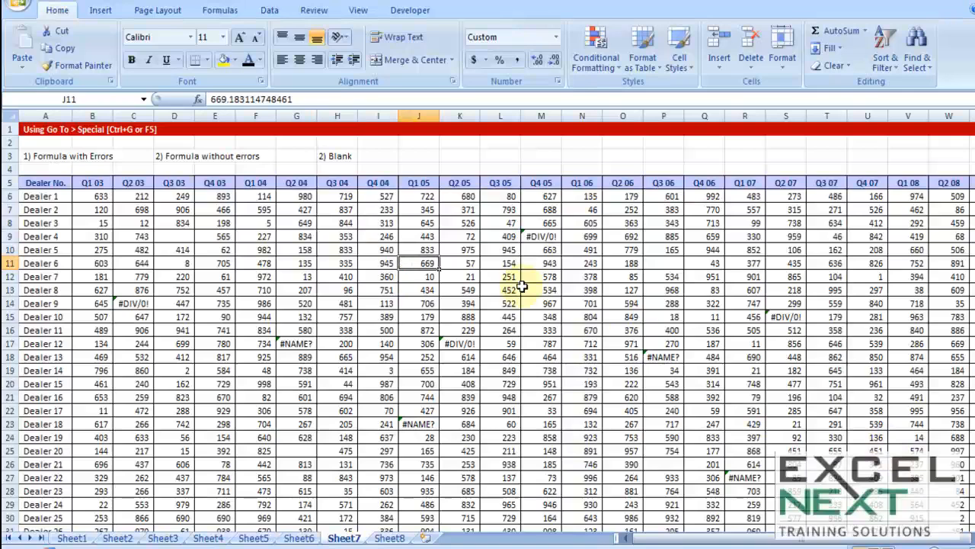
key("ctrl+g")
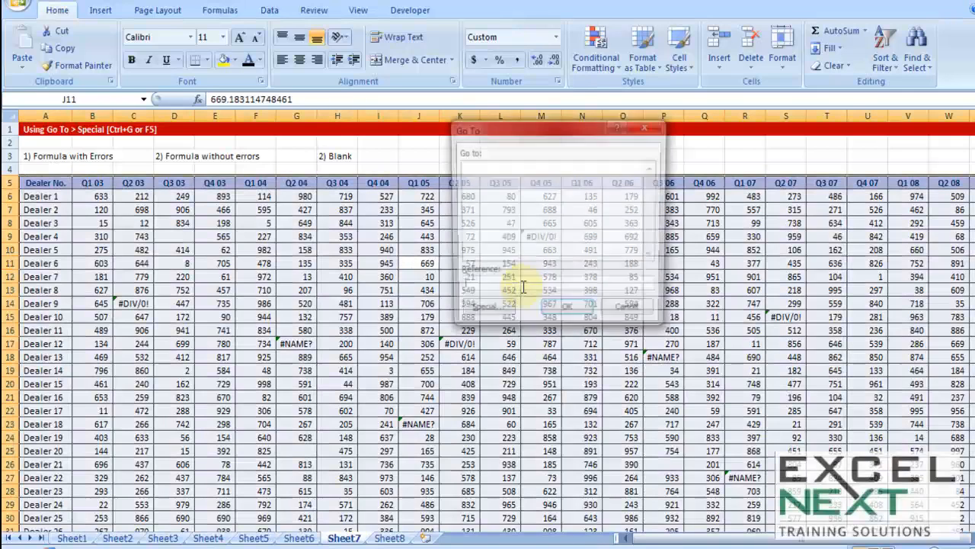
left_click(492, 313)
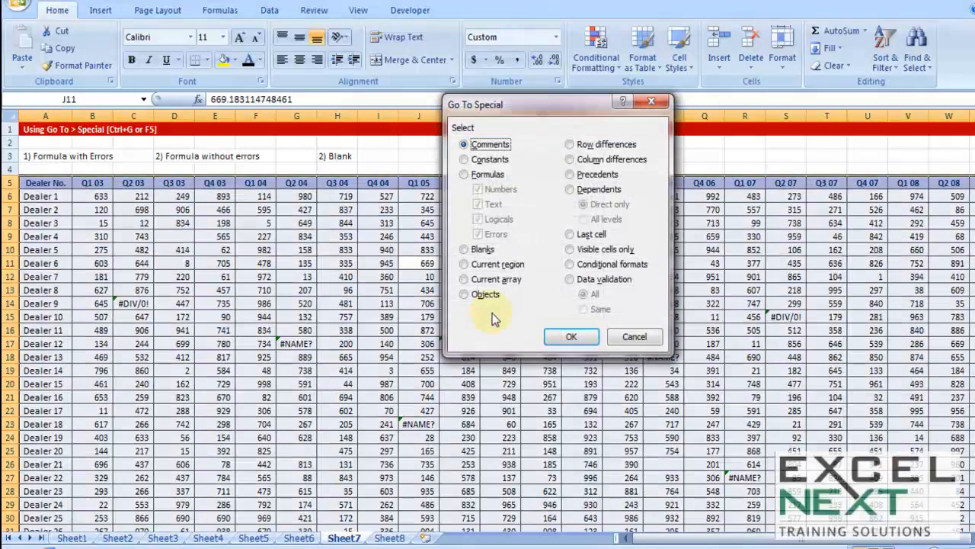
left_click(463, 174)
left_click(480, 189)
left_click(483, 204)
left_click(488, 219)
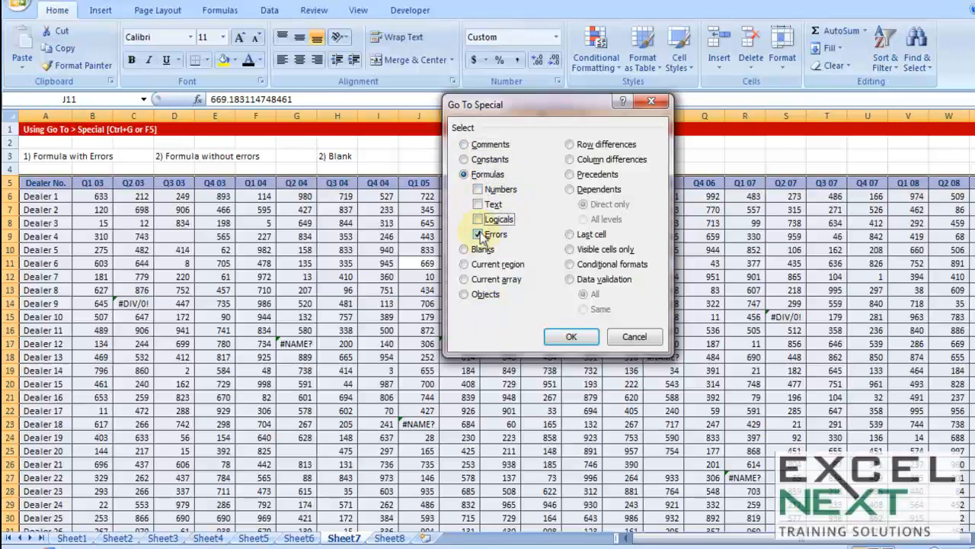
left_click(577, 340)
key("Delete")
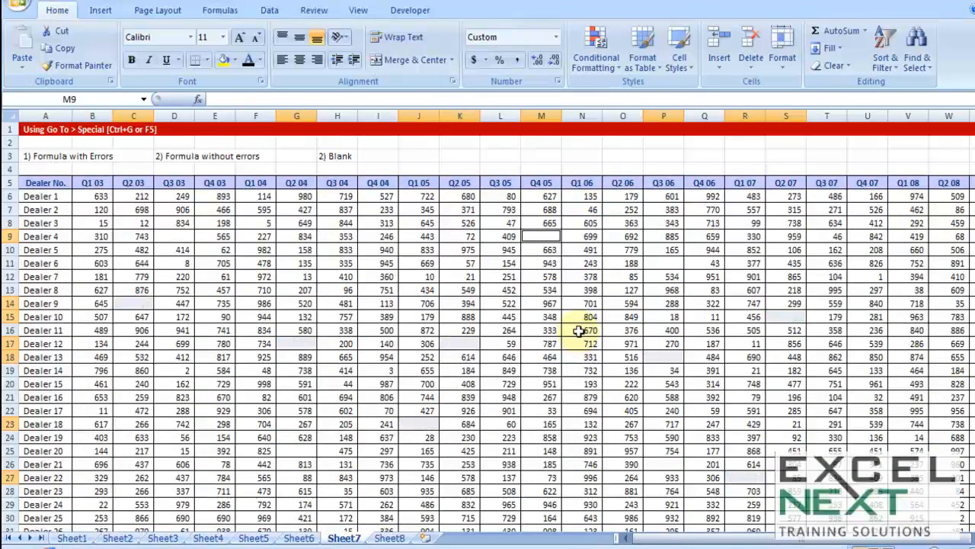
- Look over the rows and quarter columns of the dealer table for blank cells
left_click(544, 278)
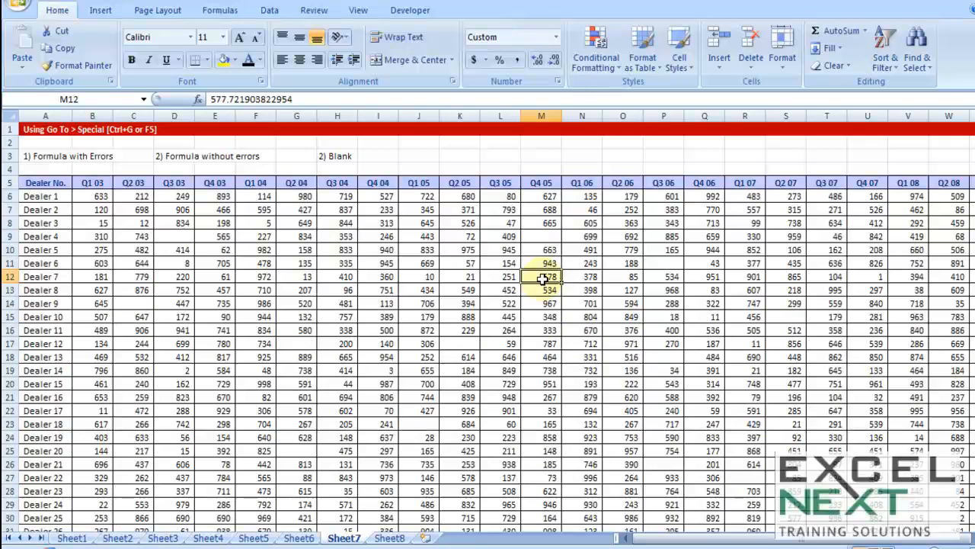
scroll(546, 277, "down", 1)
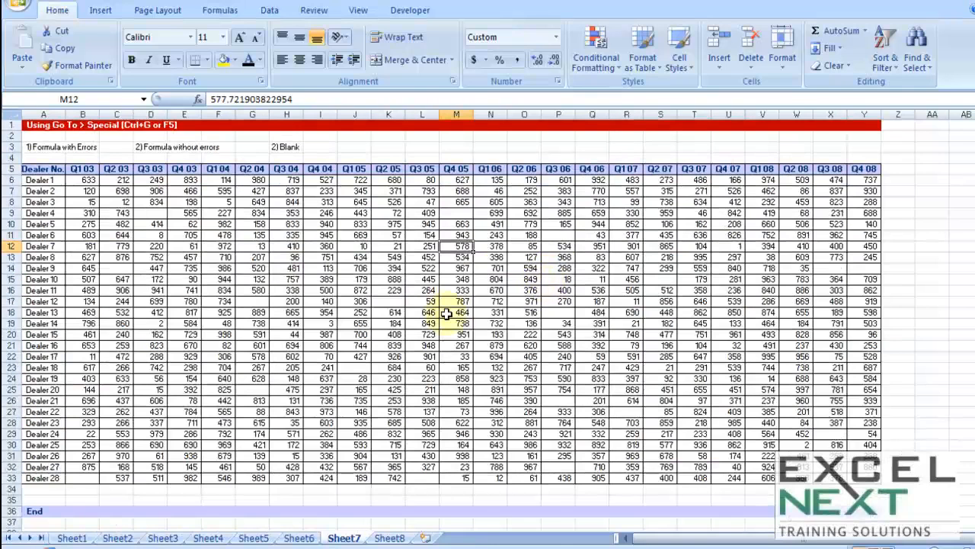
scroll(447, 314, "up", 1)
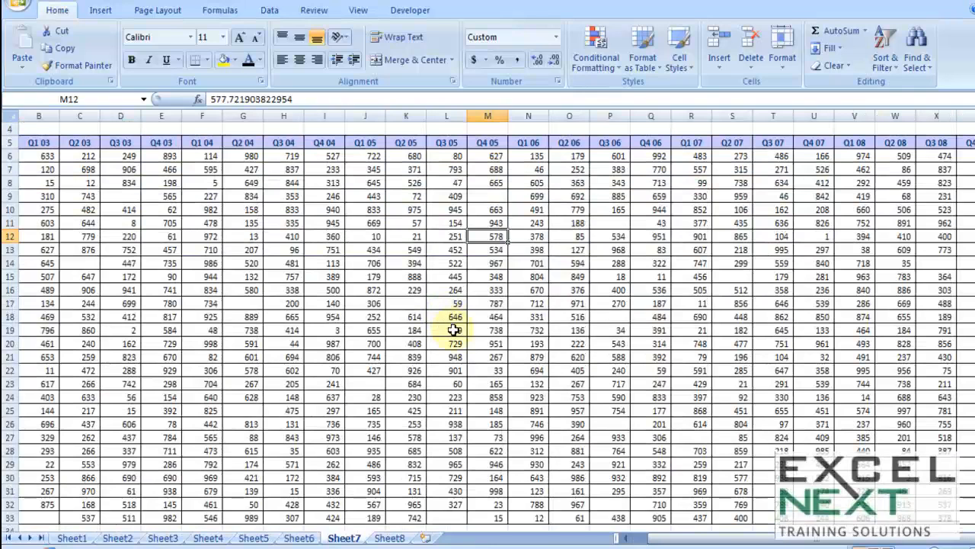
left_click(407, 303)
left_click(632, 225)
scroll(627, 308, "up", 1)
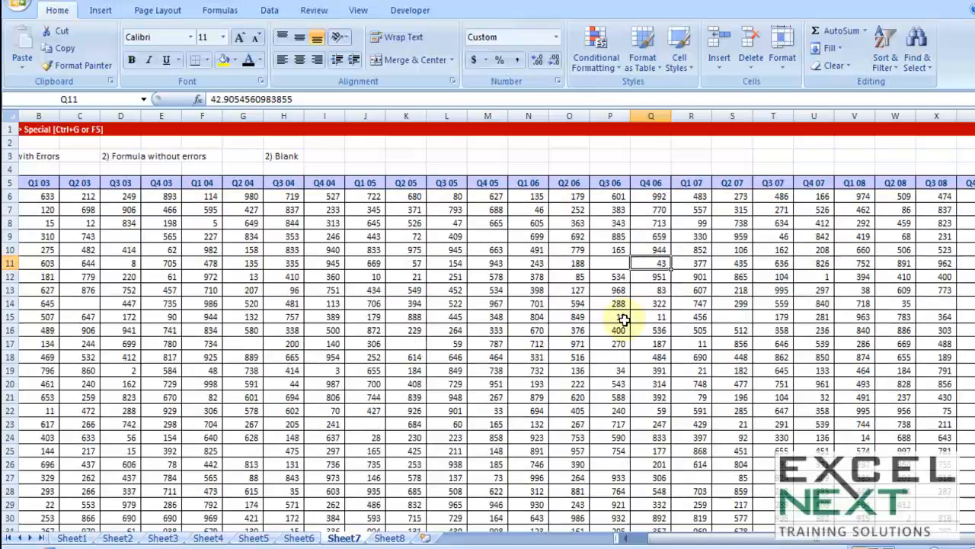
left_click(623, 538)
- Select all blank cells in the dealer table with Go To Special and fill them with light grey
left_click(504, 293)
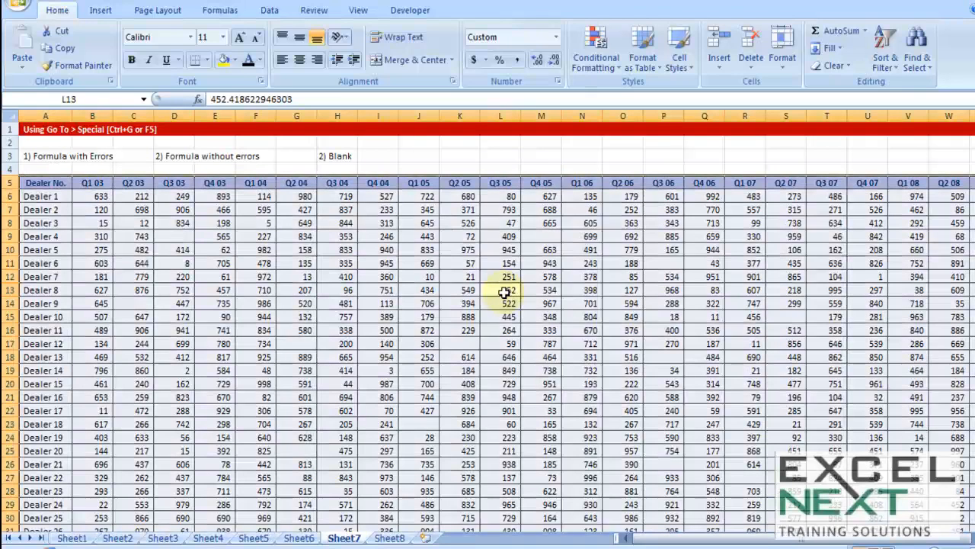
key("ctrl+g")
left_click(486, 310)
left_click(466, 250)
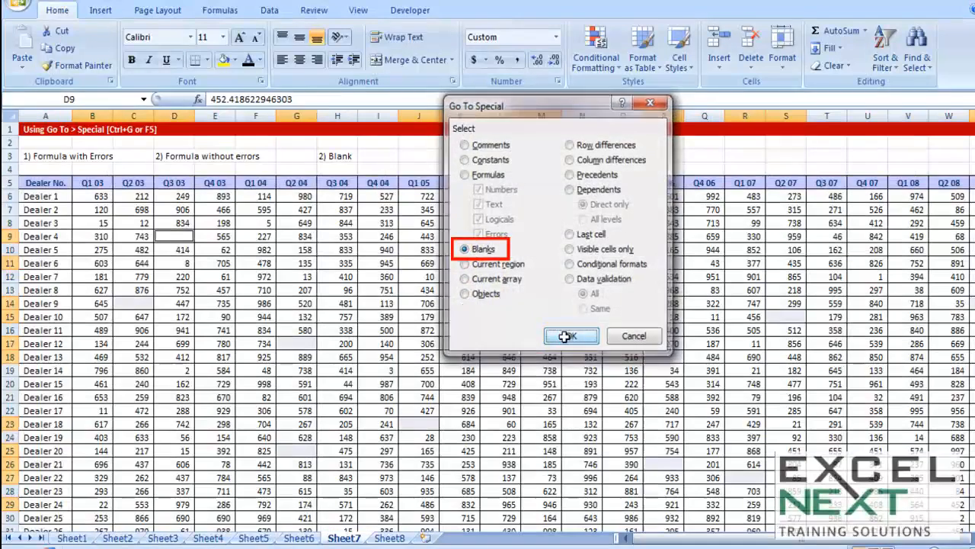
left_click(567, 336)
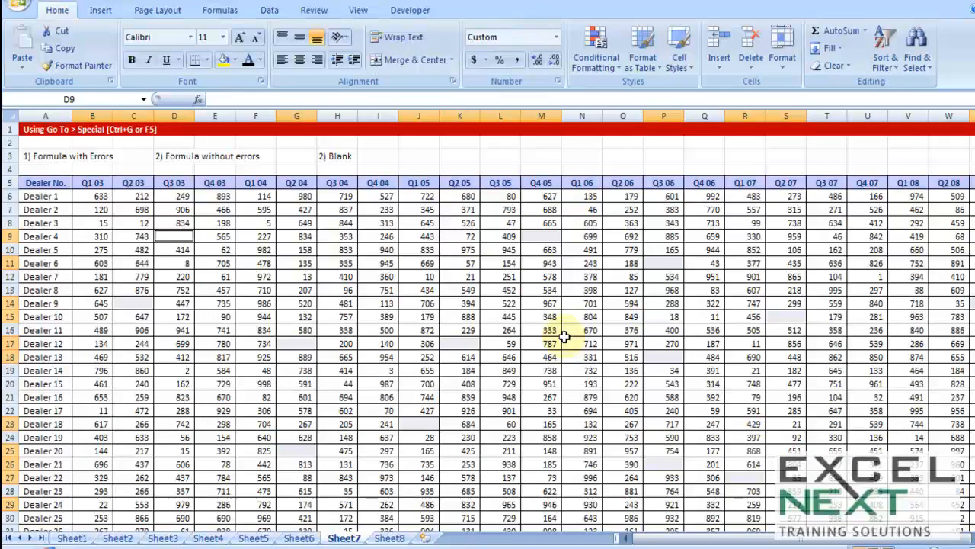
left_click(236, 60)
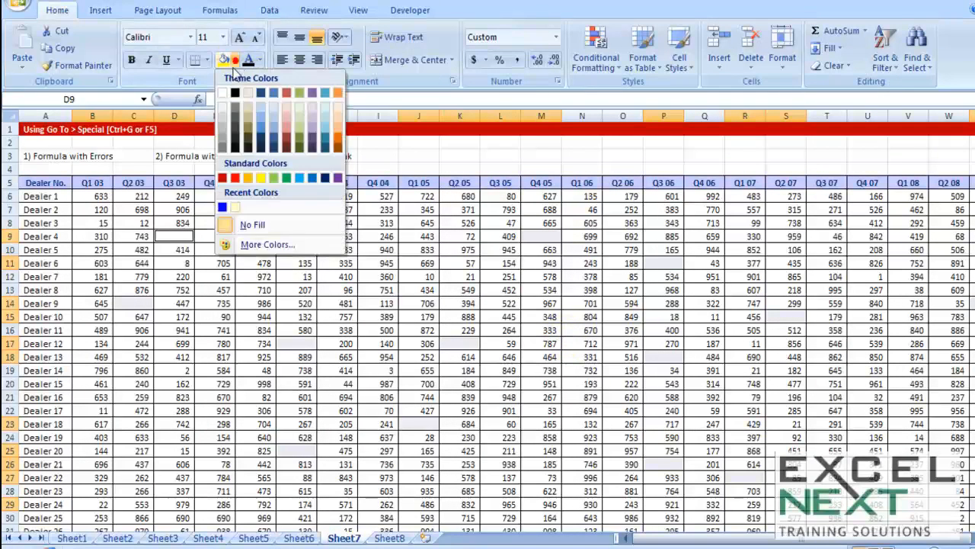
left_click(222, 119)
- Review the grey-filled blank cells across the full extent of the dealer table
left_click(622, 397)
scroll(654, 408, "down", 1)
left_click(423, 278)
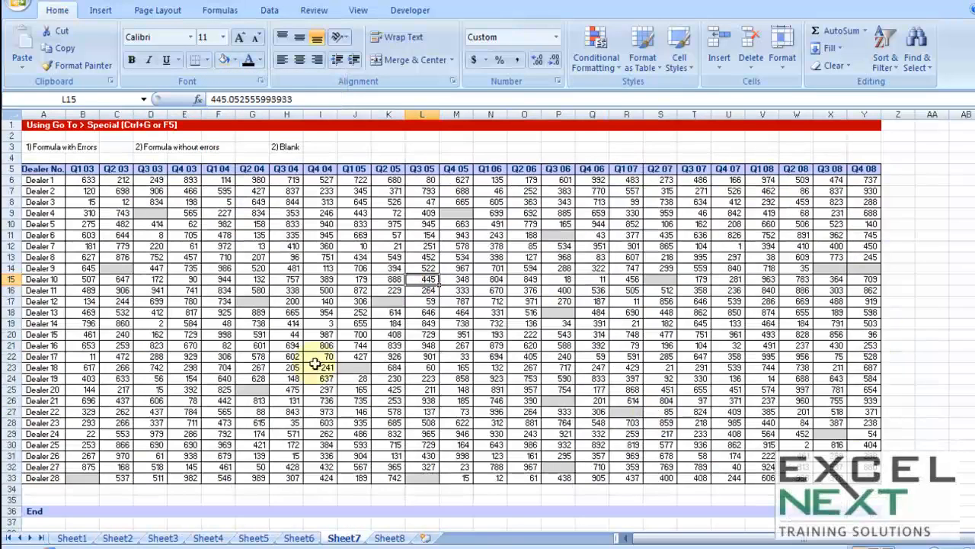
scroll(495, 300, "up", 2)
scroll(518, 335, "up", 2)
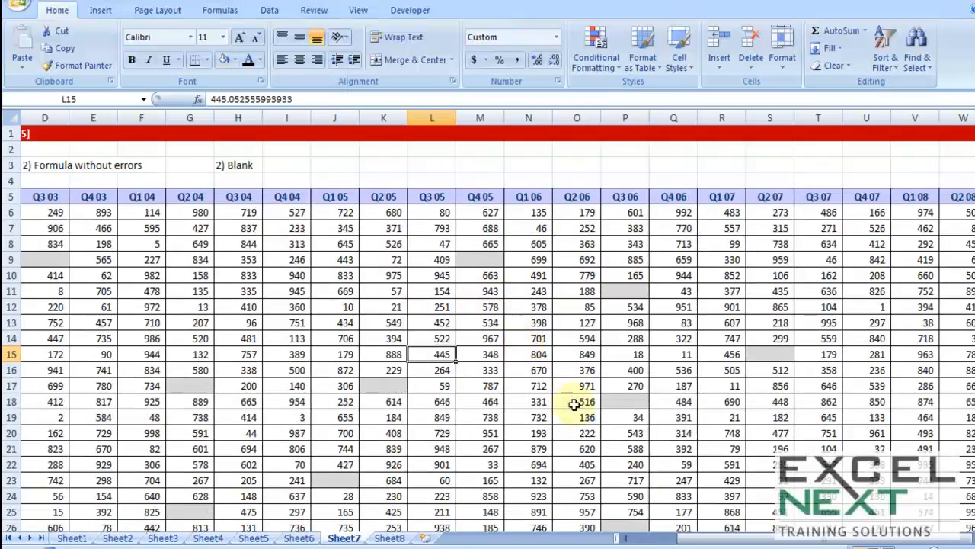
left_click(653, 538)
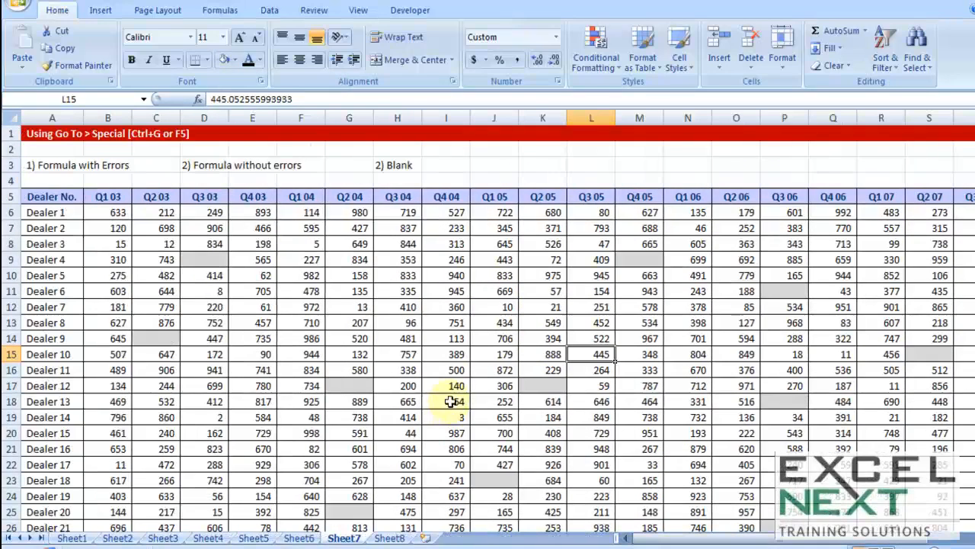
scroll(458, 317, "down", 1)
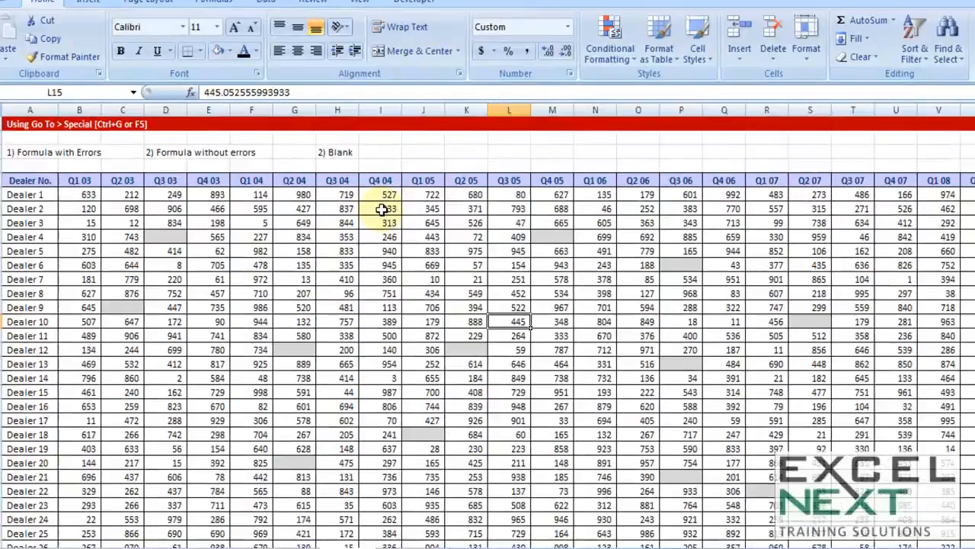
- Replace the value in cell I7 (Dealer 2, Q4 04) with the formula =200+3
double_click(382, 210)
left_click_drag(323, 209, 445, 210)
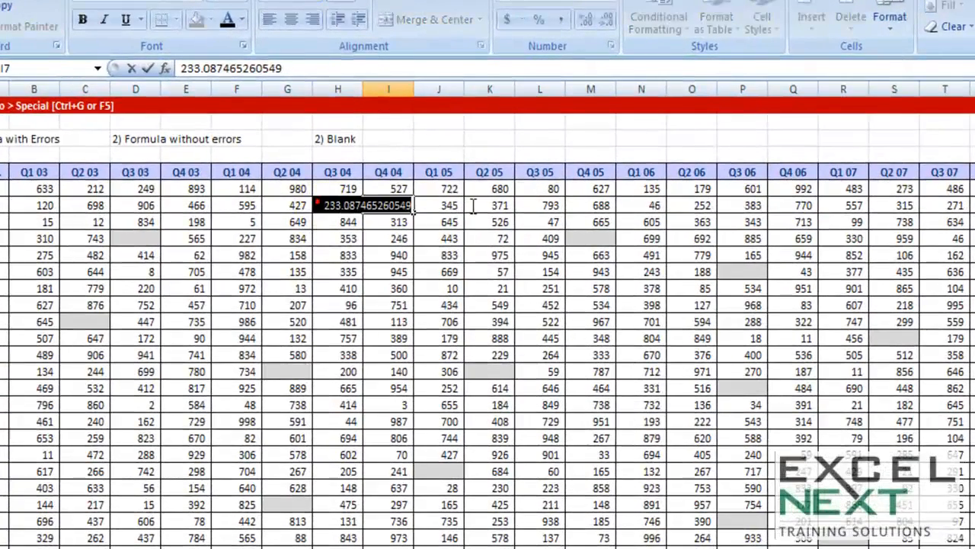
key("Escape")
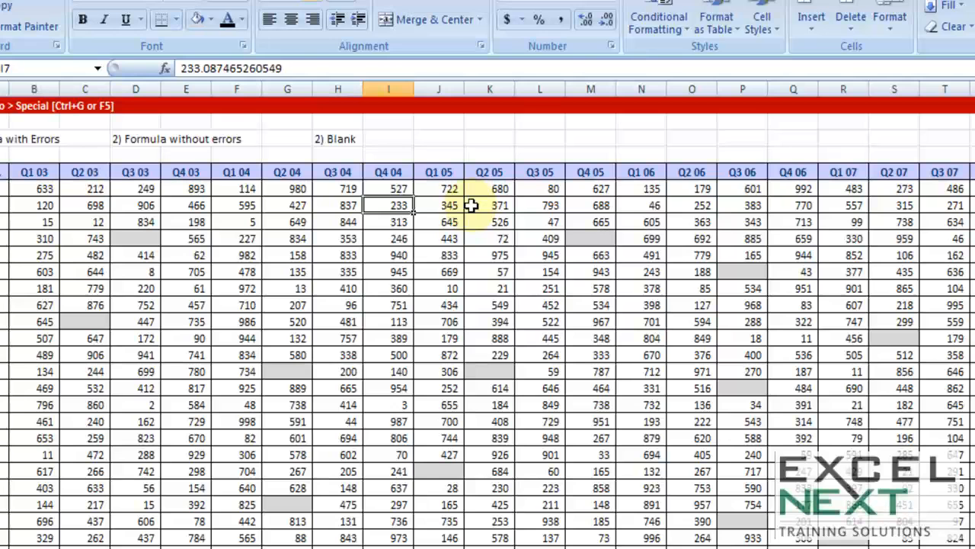
type("=200")
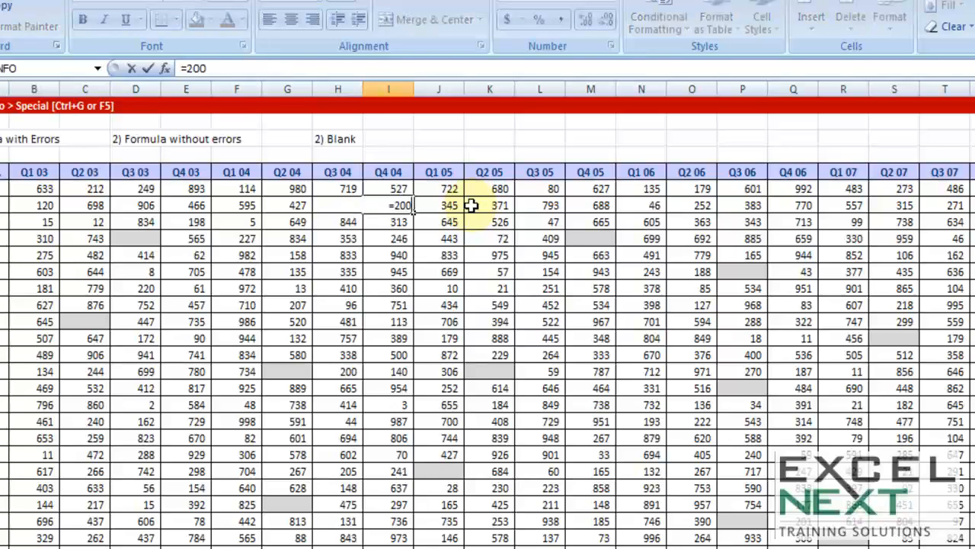
type("+3")
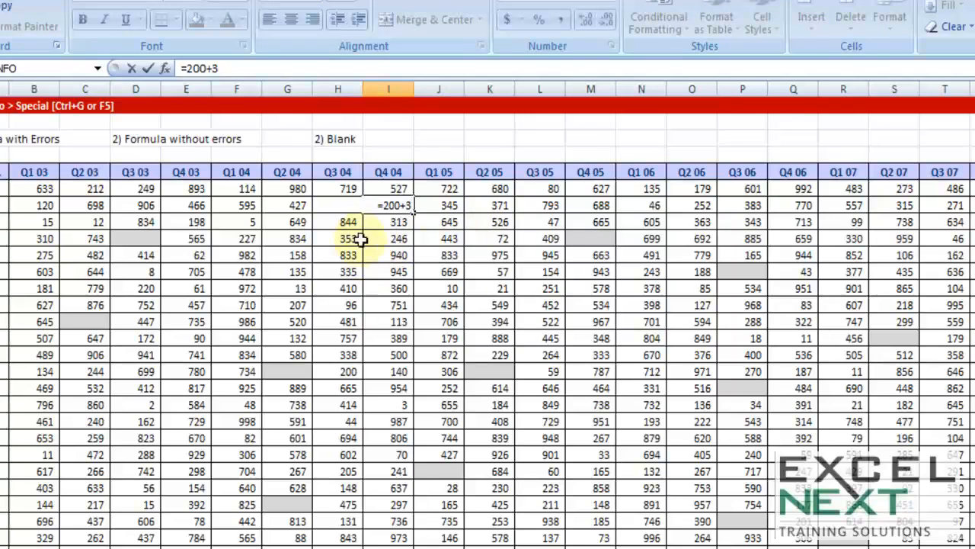
key("Tab")
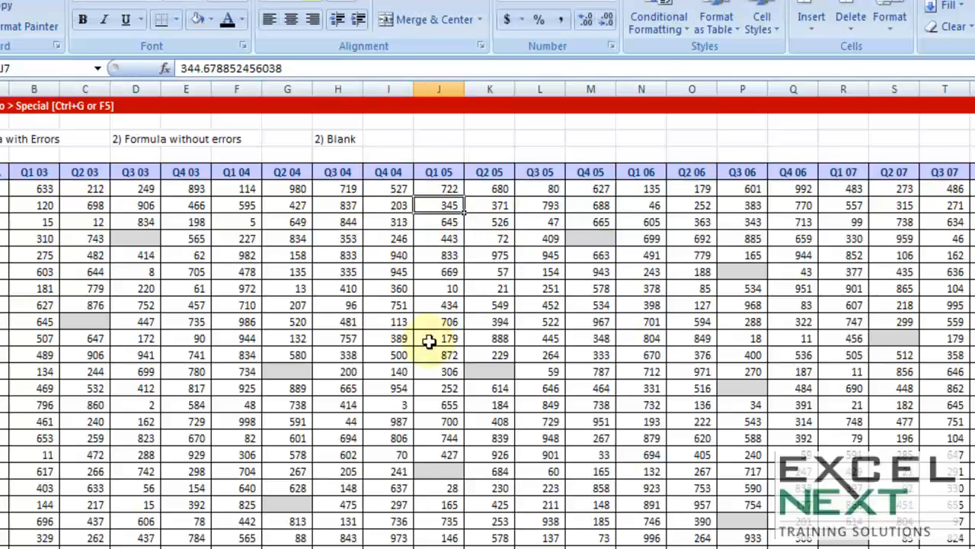
- Select all formula cells without errors in the dealer table using Go To Special, with Formulas chosen and Errors excluded
left_click(390, 307)
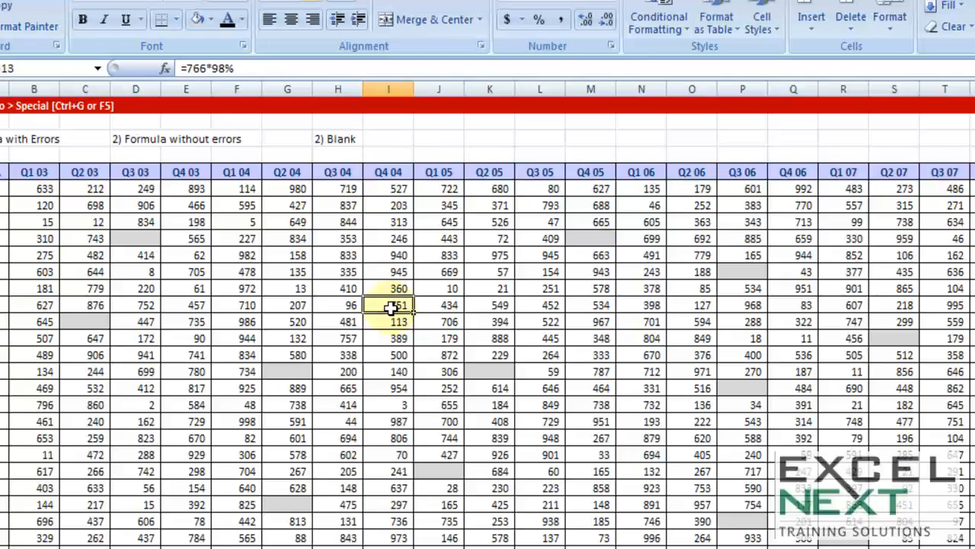
key("ctrl+a")
key("ctrl+g")
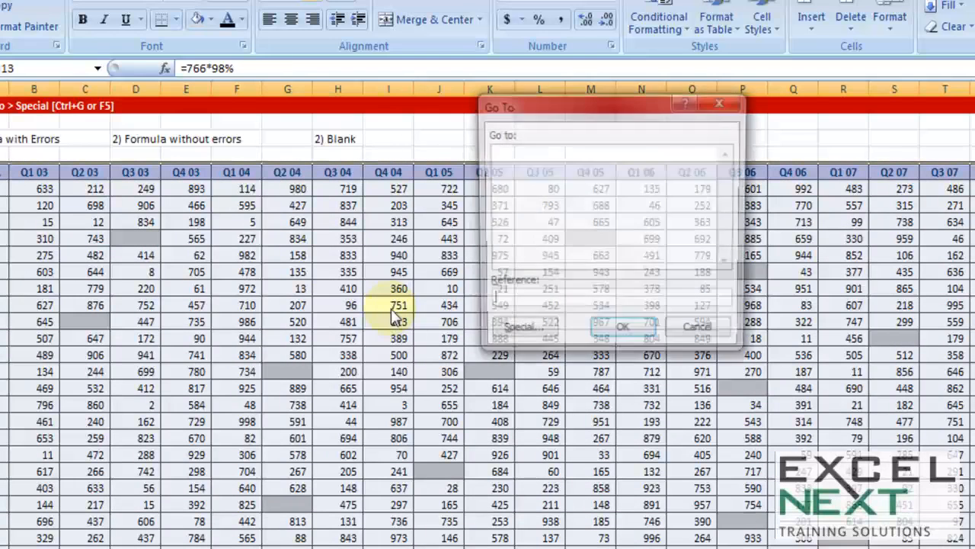
left_click(517, 331)
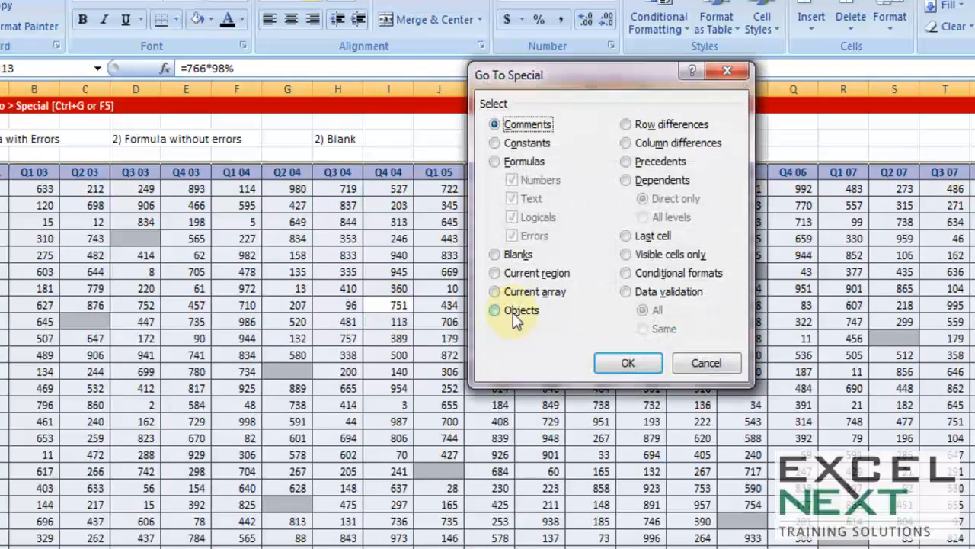
left_click(497, 254)
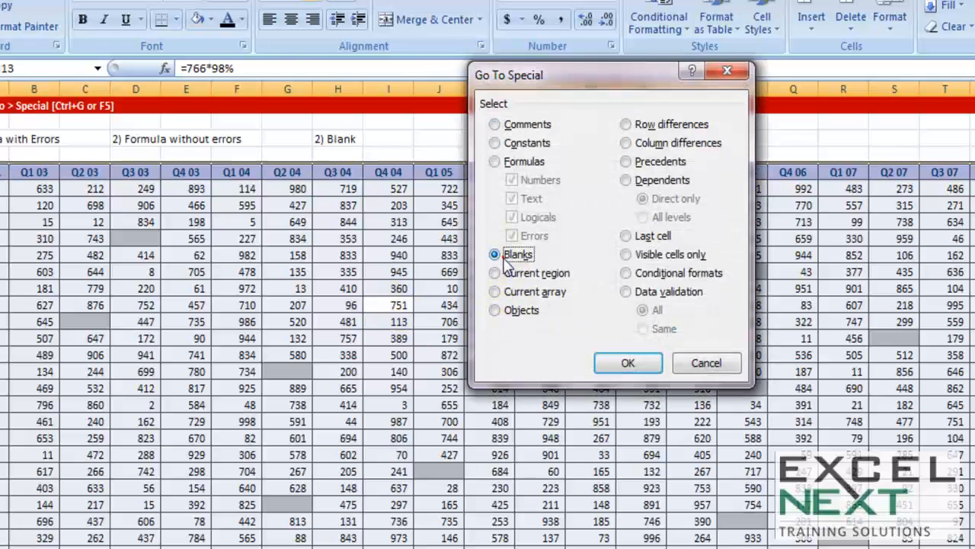
left_click(496, 162)
left_click(512, 235)
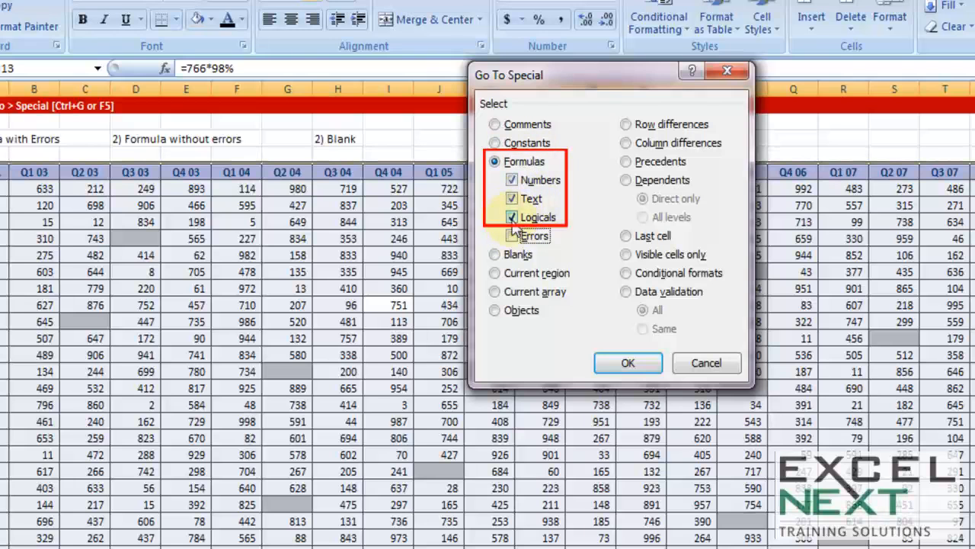
left_click(626, 363)
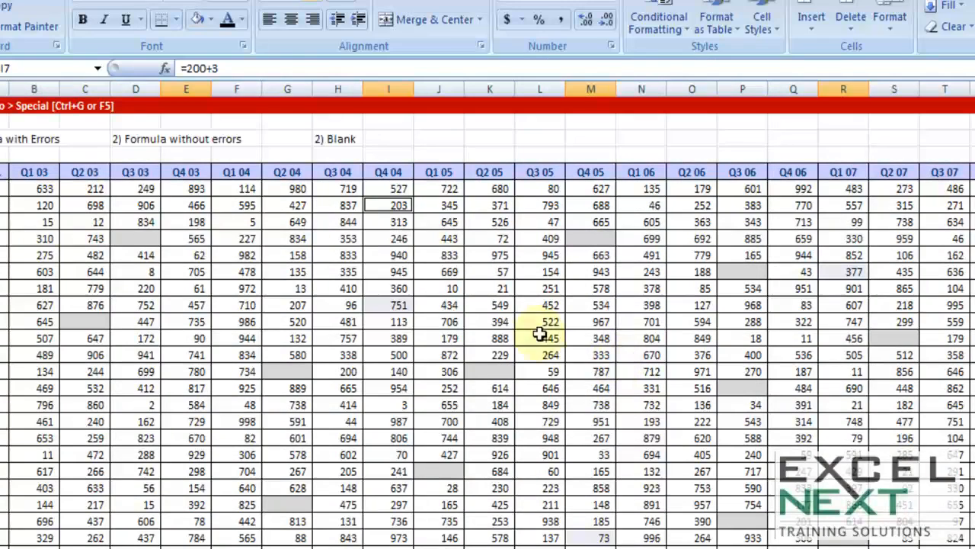
- Fill the selected formula cells with standard yellow and look over the highlighted cells in the dealer table
left_click(211, 20)
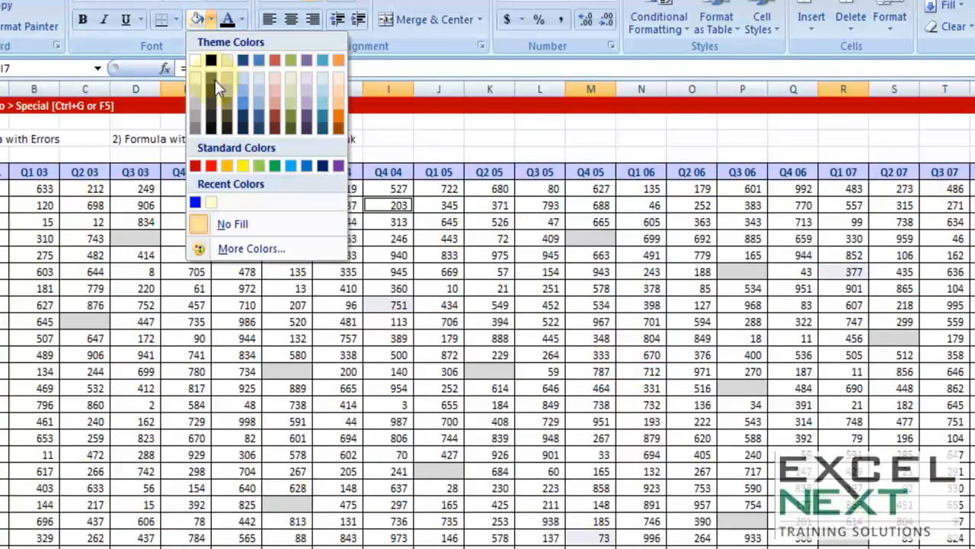
left_click(243, 165)
scroll(598, 376, "down", 2)
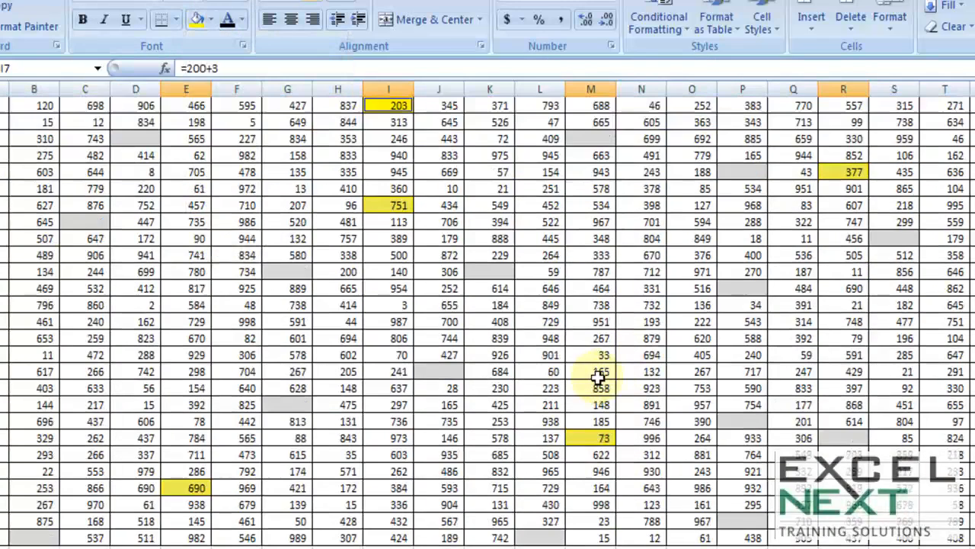
scroll(575, 373, "up", 2)
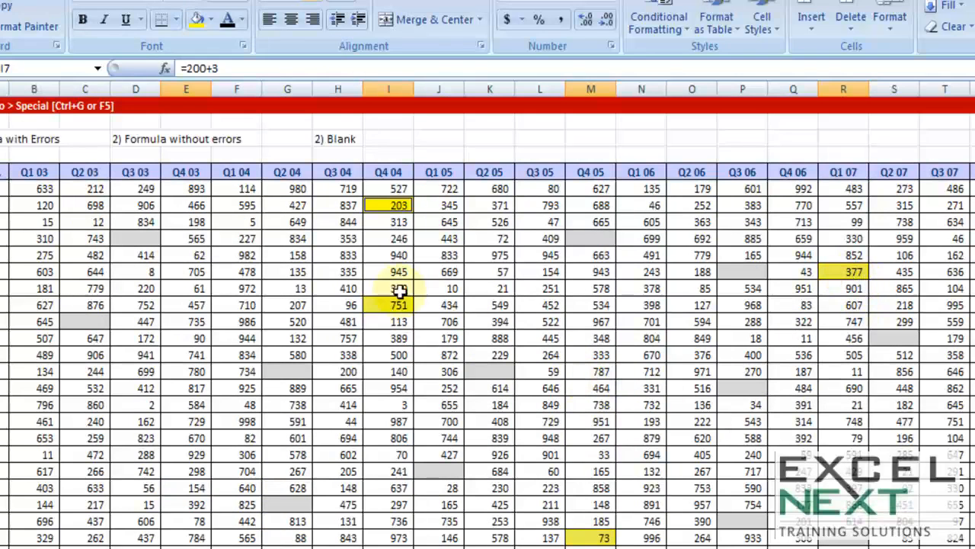
- Inspect the formulas behind the yellow cells I13, E30, M27 and R11, and review the Go To Special criteria labels in row 3
double_click(381, 305)
left_click_drag(366, 305, 426, 305)
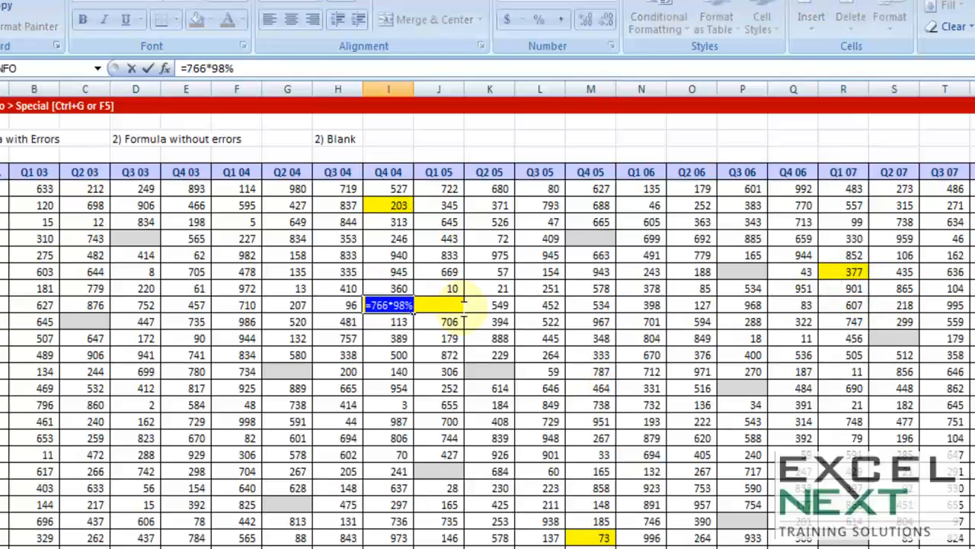
key("Escape")
scroll(446, 305, "down", 3)
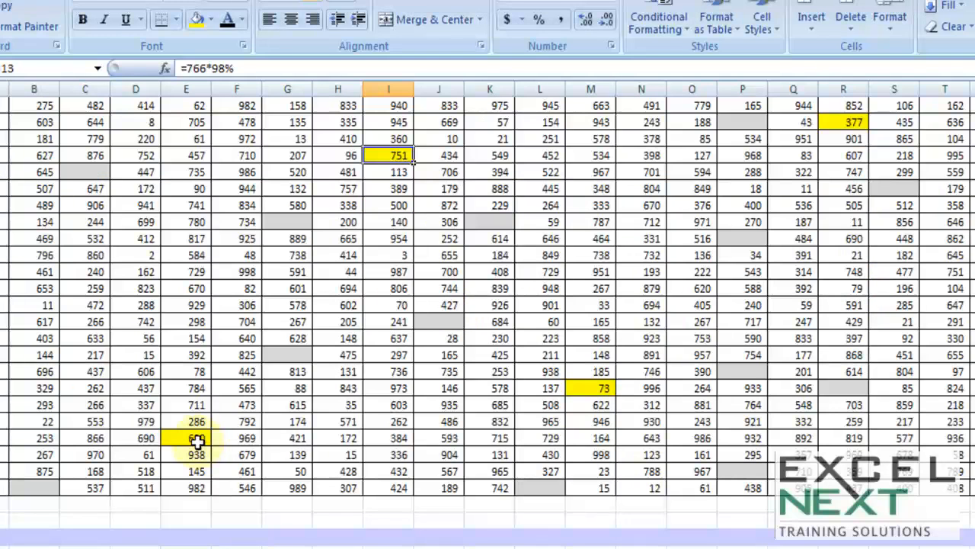
double_click(194, 438)
left_click_drag(163, 438, 263, 448)
key("Escape")
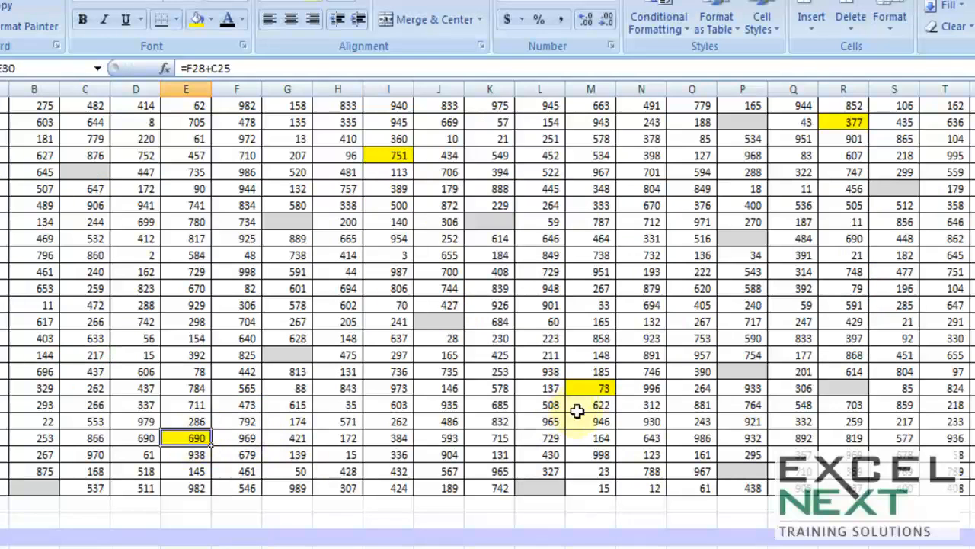
double_click(602, 388)
key("Escape")
scroll(603, 385, "up", 3)
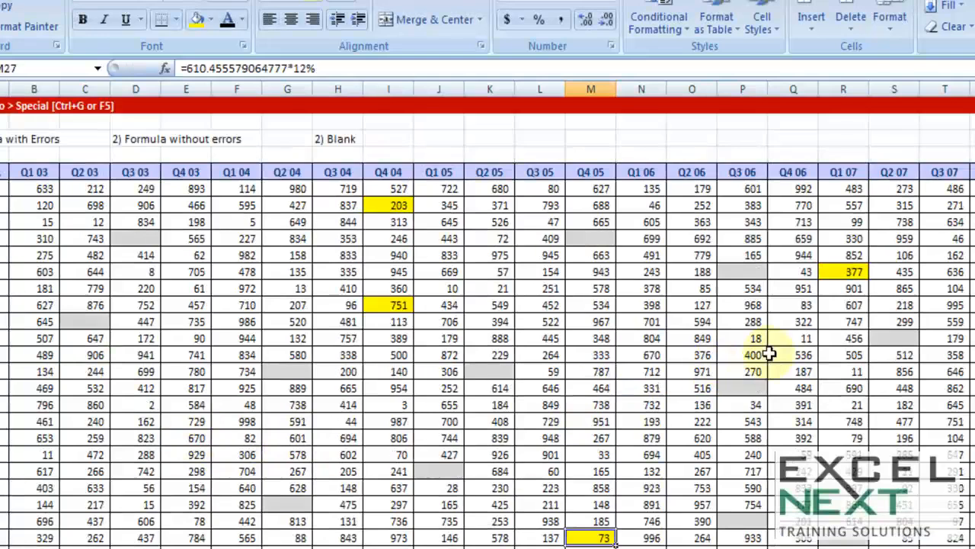
double_click(835, 272)
key("Escape")
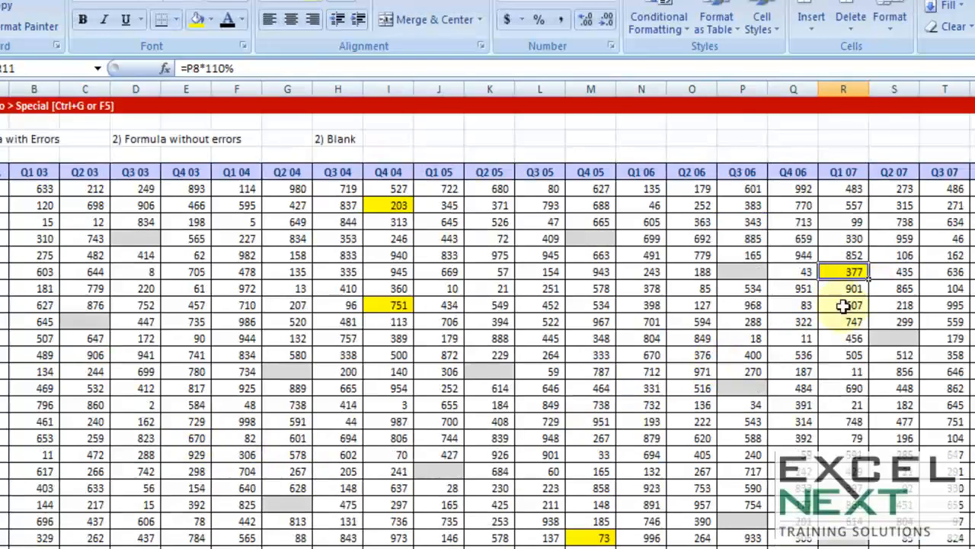
left_click(640, 394)
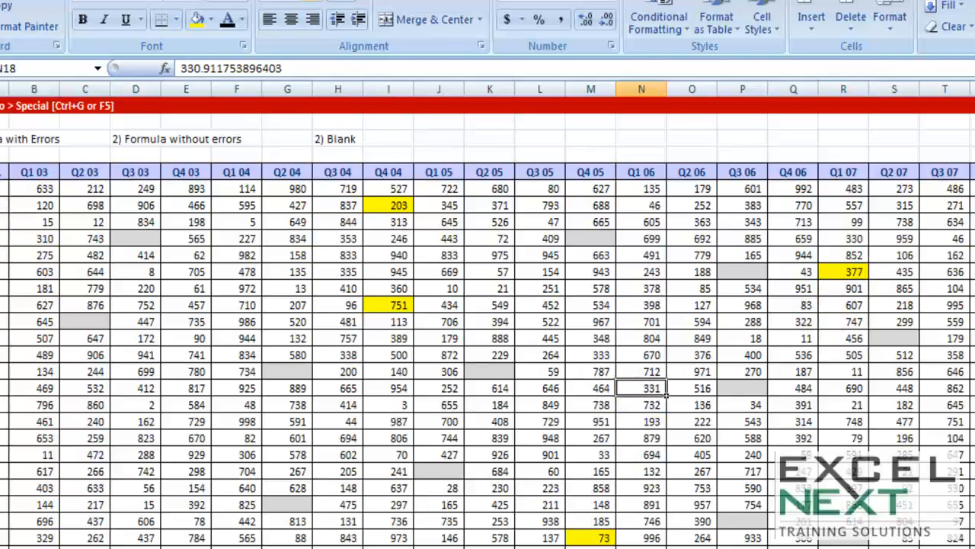
left_click(33, 135)
left_click(118, 137)
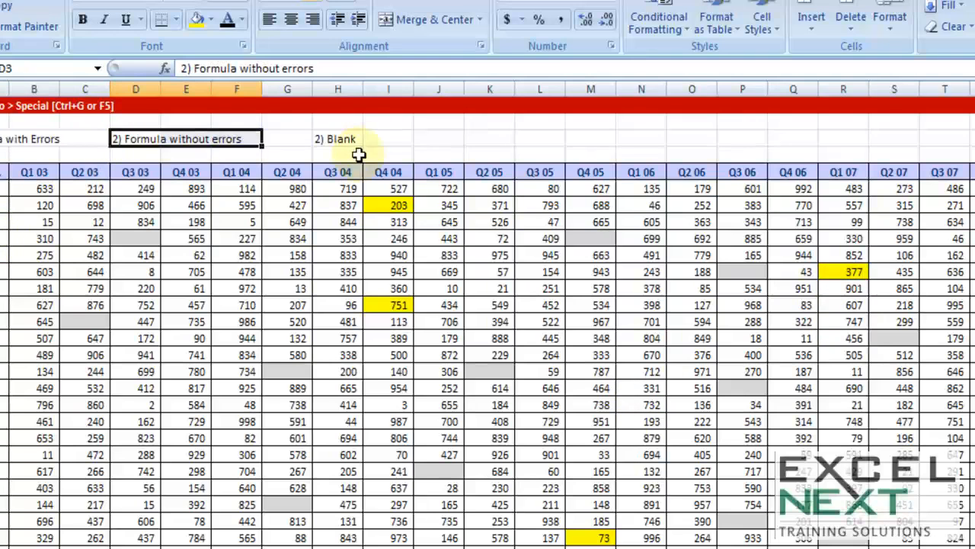
left_click(333, 139)
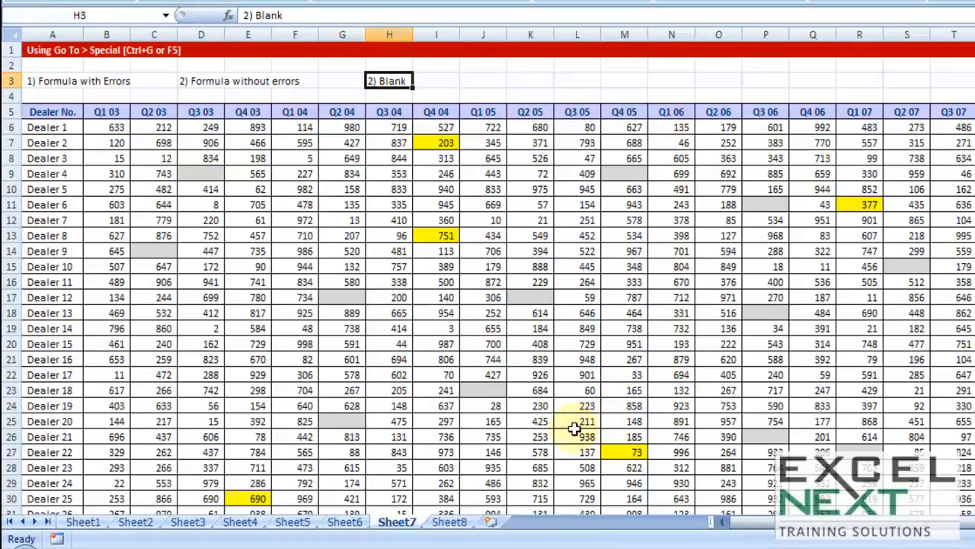
- Open Sheet8 and compare the blank Dealer No. cells beside the invoice amounts with the Sample Output table
left_click(453, 524)
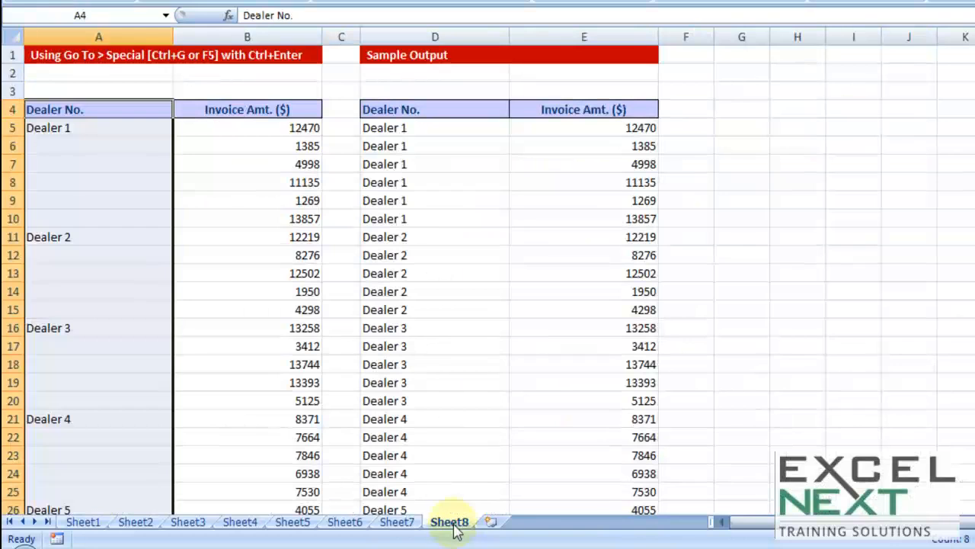
left_click(604, 323)
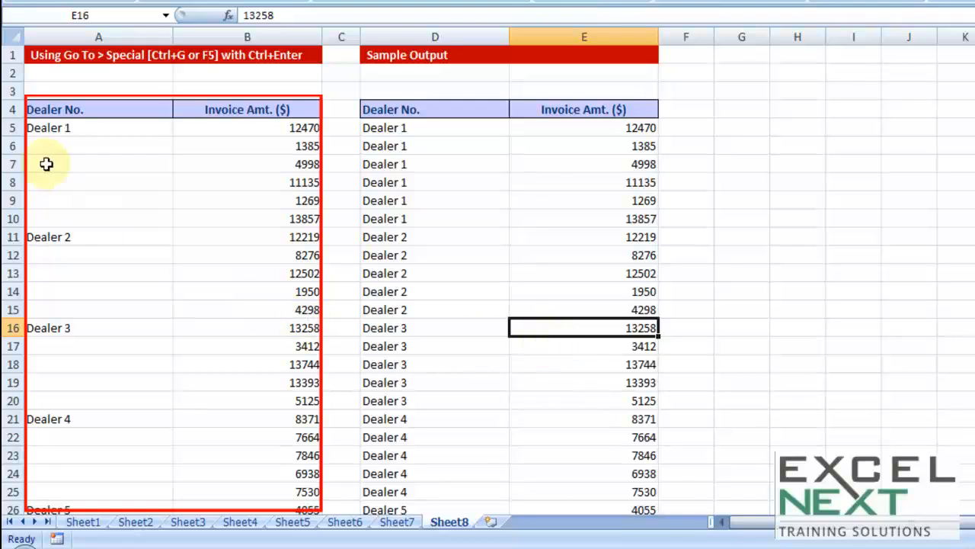
left_click(58, 128)
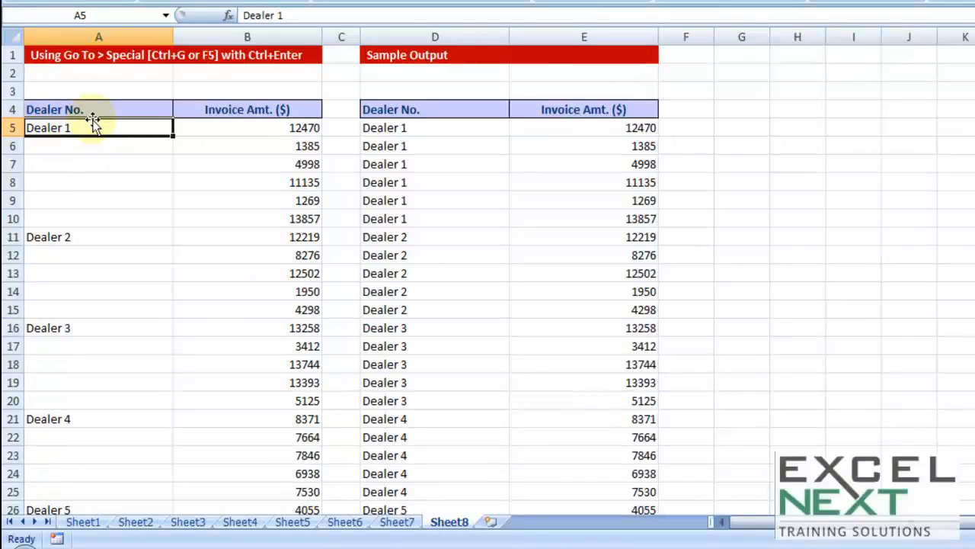
left_click_drag(207, 126, 212, 214)
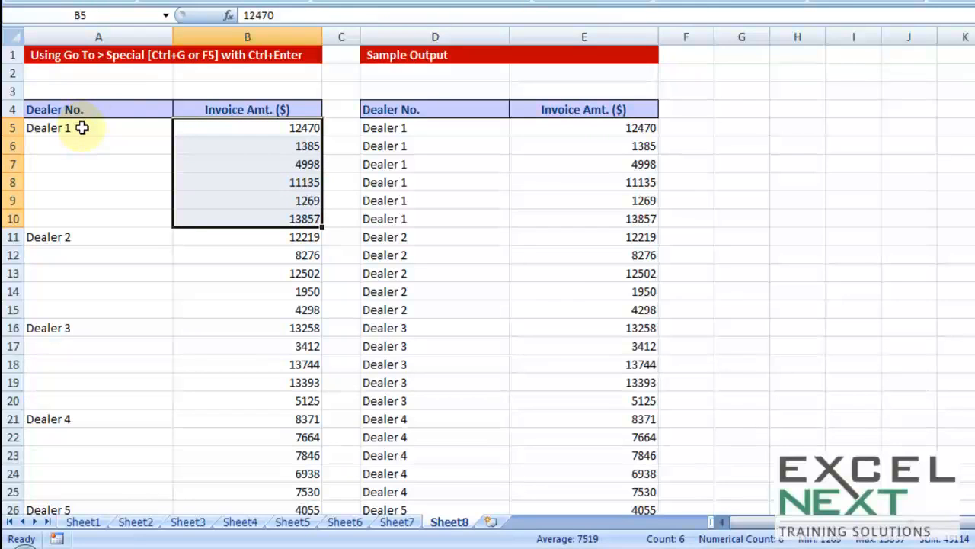
left_click_drag(86, 145, 84, 219)
left_click_drag(78, 256, 73, 314)
left_click_drag(79, 347, 83, 400)
left_click_drag(412, 110, 572, 309)
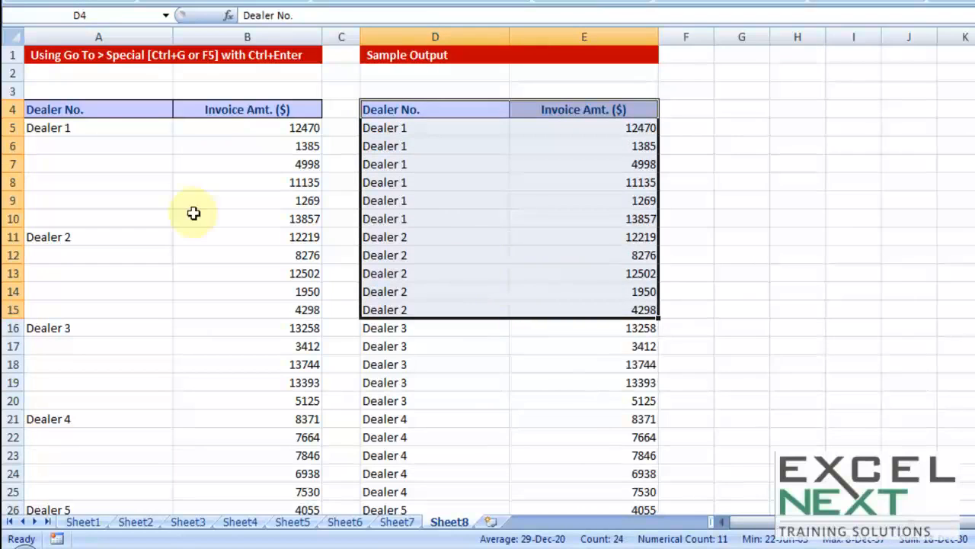
- Try filling Dealer 1 from A5 down to A10 as a series and as a plain copy, undoing each fill
left_click(75, 144)
left_click(102, 126)
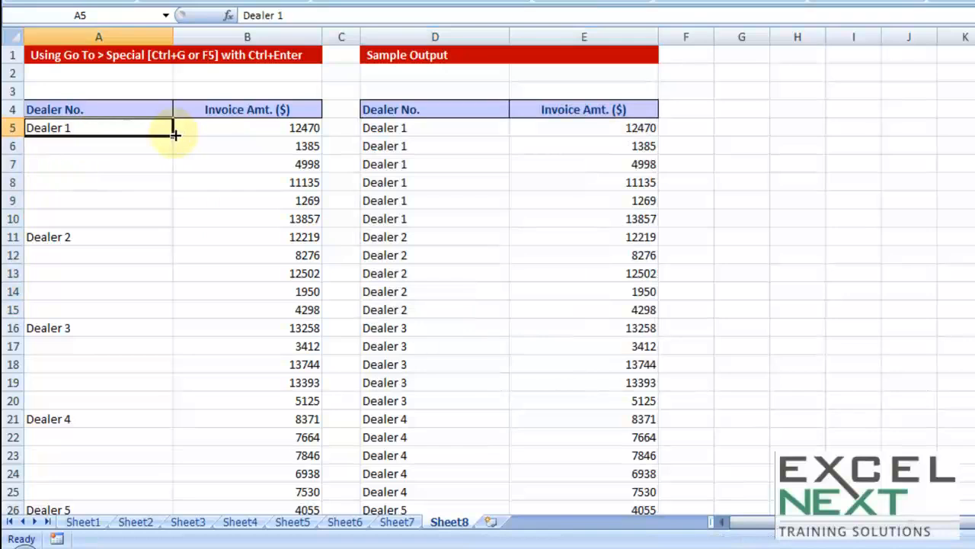
left_click_drag(174, 136, 161, 229)
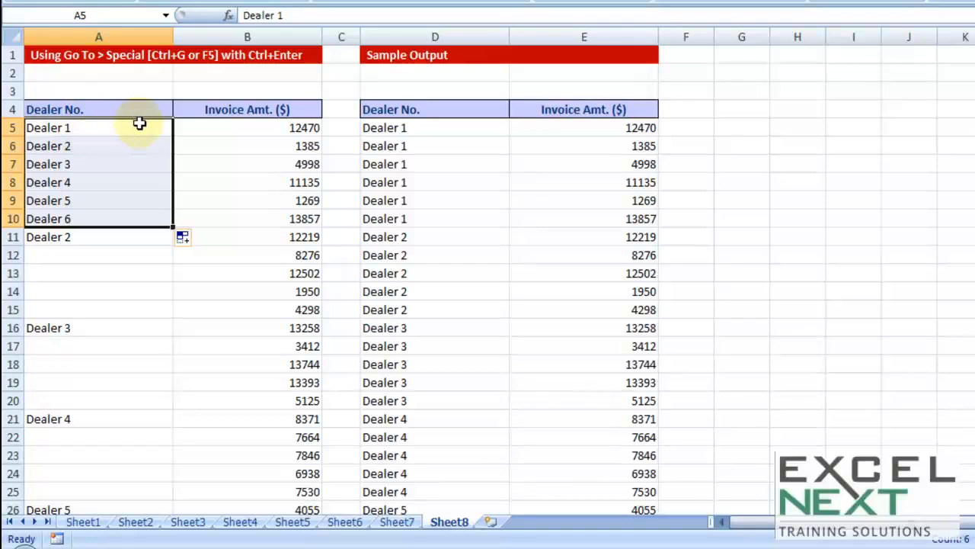
key("ctrl+z")
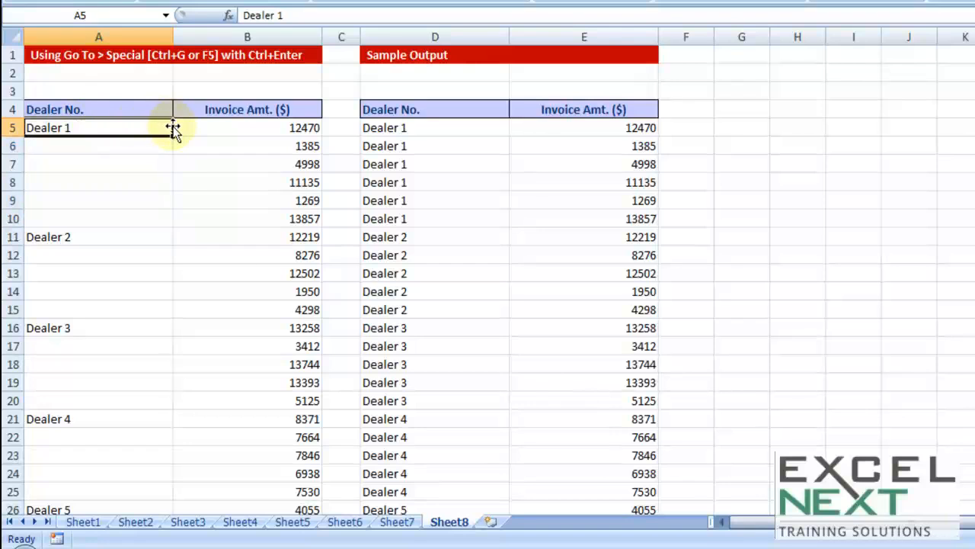
left_click_drag(172, 135, 157, 220)
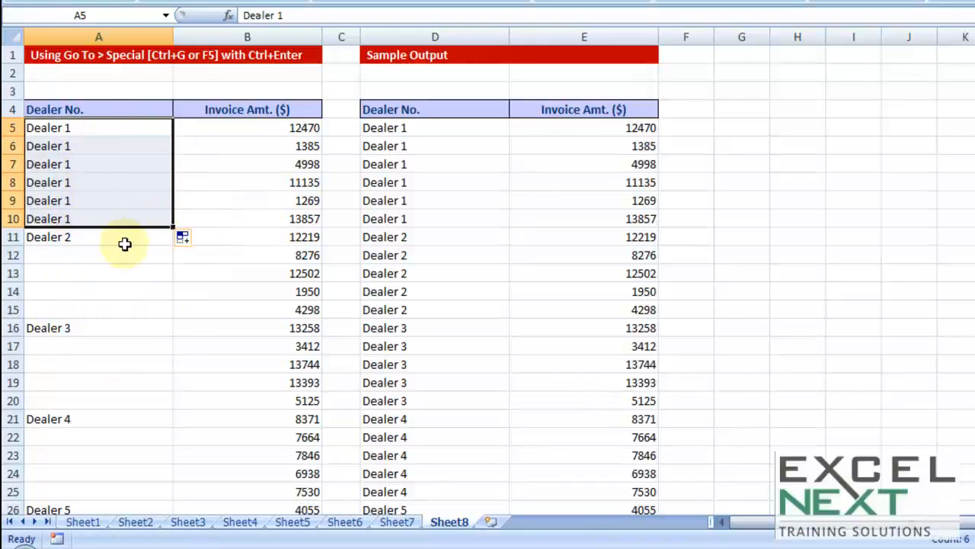
key("ctrl+z")
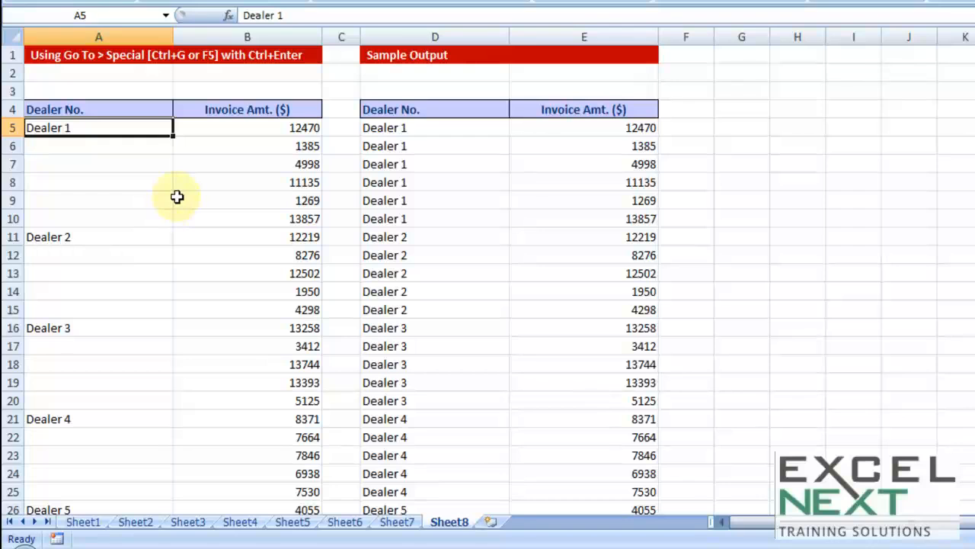
- Try to select the Dealer No. column from its header in A4 down to the End row
left_click_drag(133, 153, 106, 312)
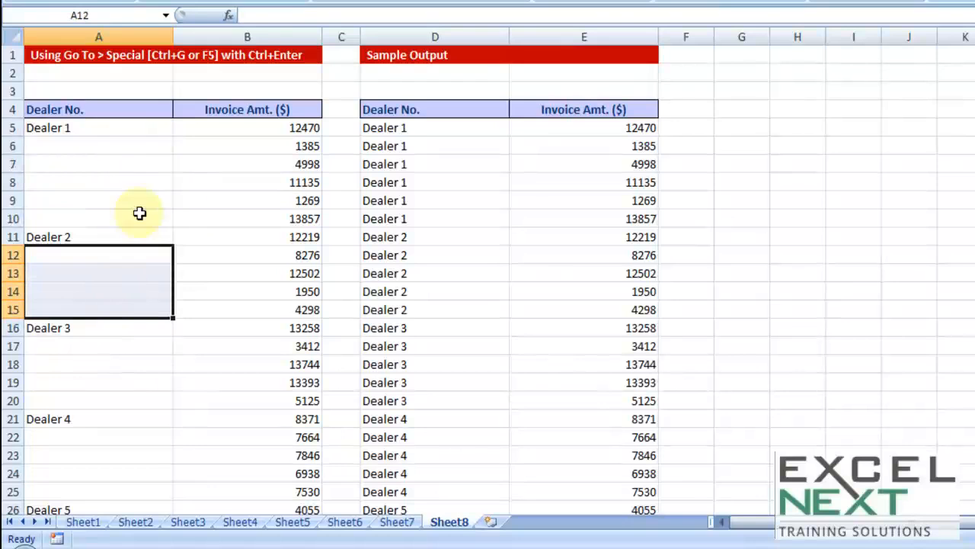
left_click(114, 109)
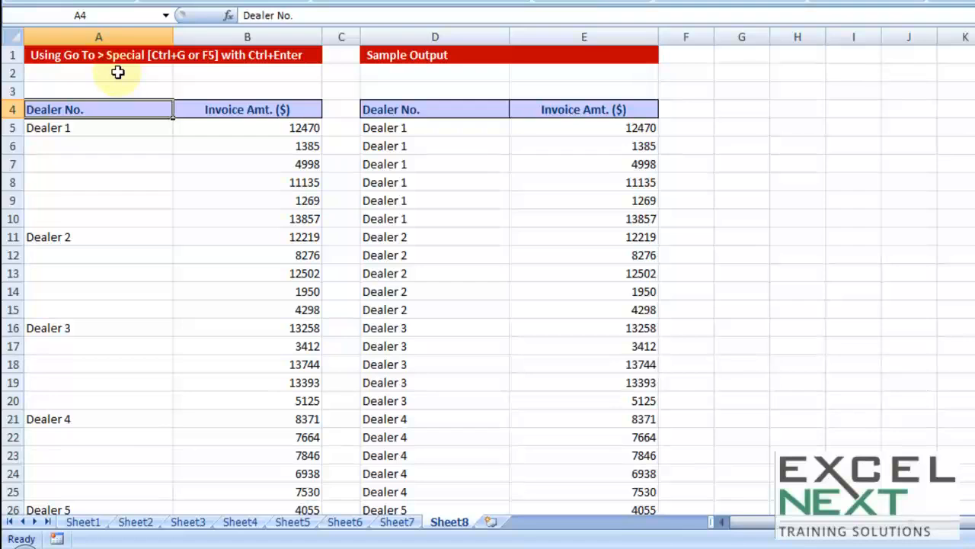
key("shift+Down")
key("shift+Down")
key("shift+Down")
key("shift+Down")
key("shift+Down")
key("shift+Down")
key("shift+Down")
key("shift+Down")
key("shift+Down")
key("shift+Down")
key("shift+Down")
key("shift+Down")
key("shift+Down")
key("shift+Down")
key("shift+Down")
key("shift+Down")
key("shift+Down")
key("shift+Down")
key("shift+Down")
key("shift+Down")
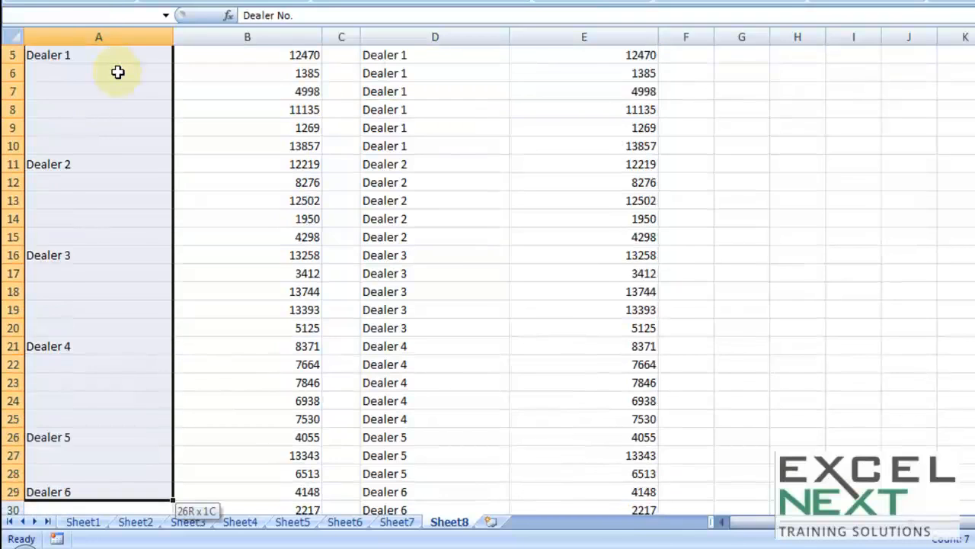
key("shift+Down")
key("shift+Down")
key("shift+Down")
key("shift+Down")
key("shift+Down")
key("shift+Down")
key("shift+Down")
key("shift+Down")
key("shift+Down")
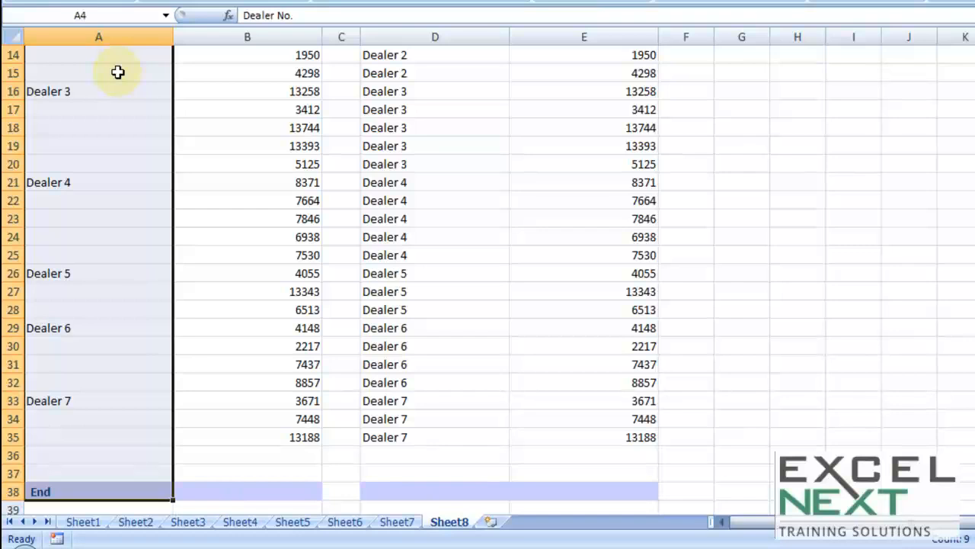
key("Up")
scroll(115, 72, "up", 1)
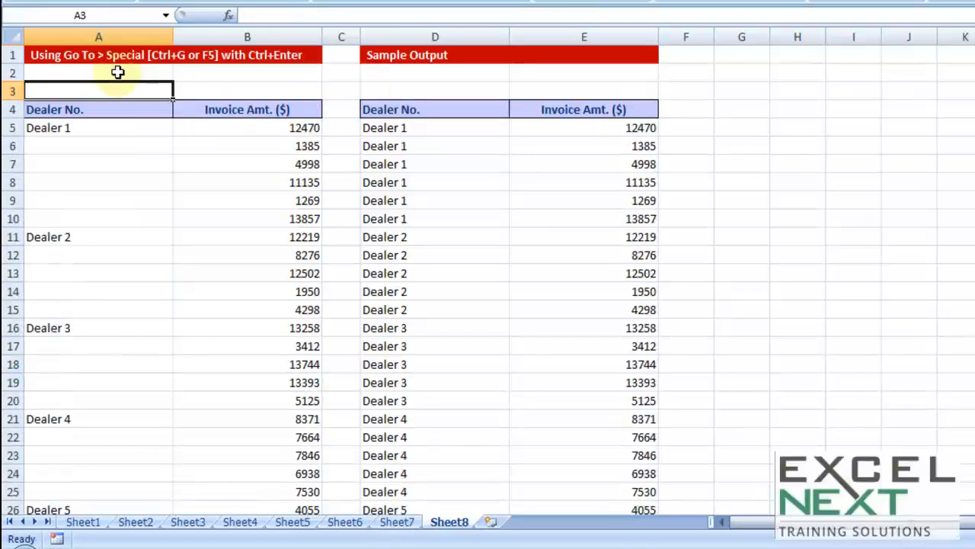
- Select the Dealer No. column from its header in A4 down to A35, excluding the End row
left_click(100, 109)
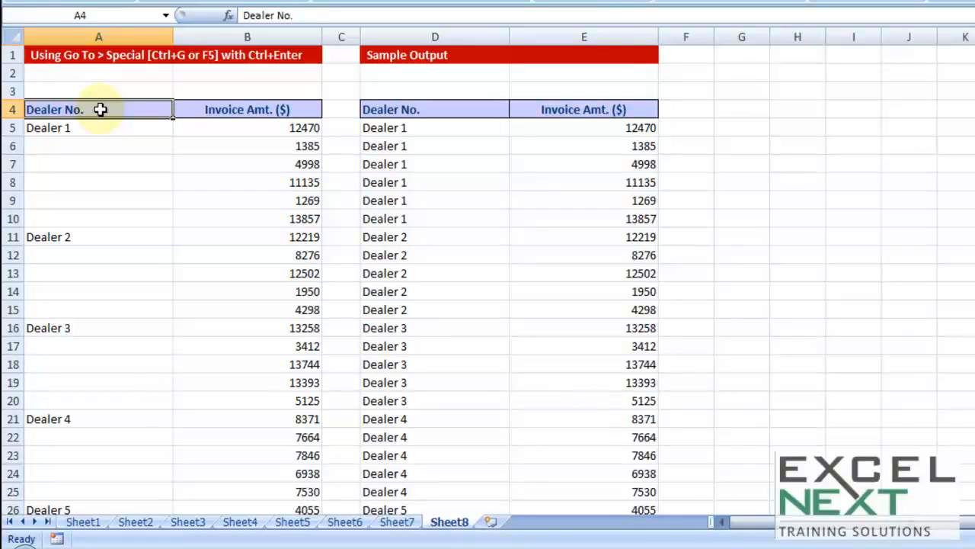
key("ctrl+shift+End")
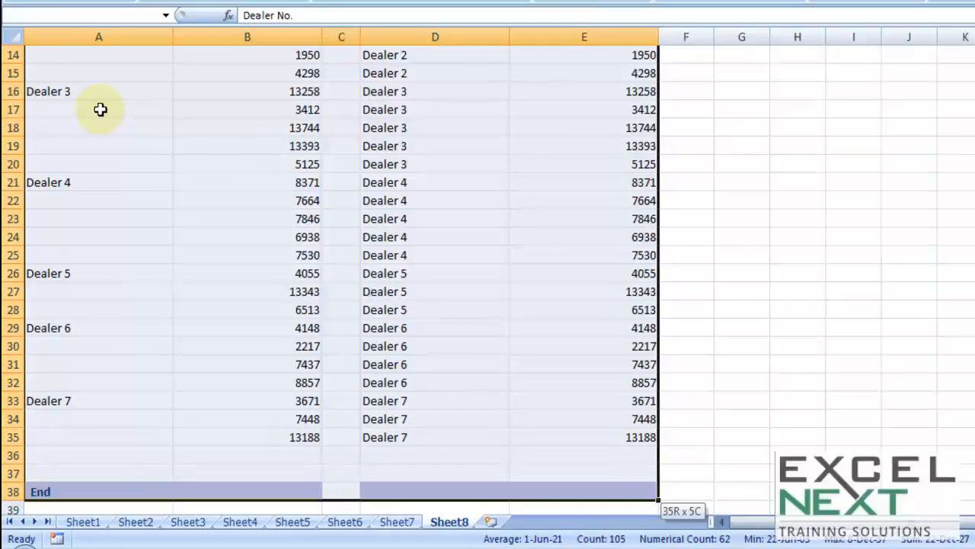
key("shift+Left")
key("shift+Left")
key("shift+Left")
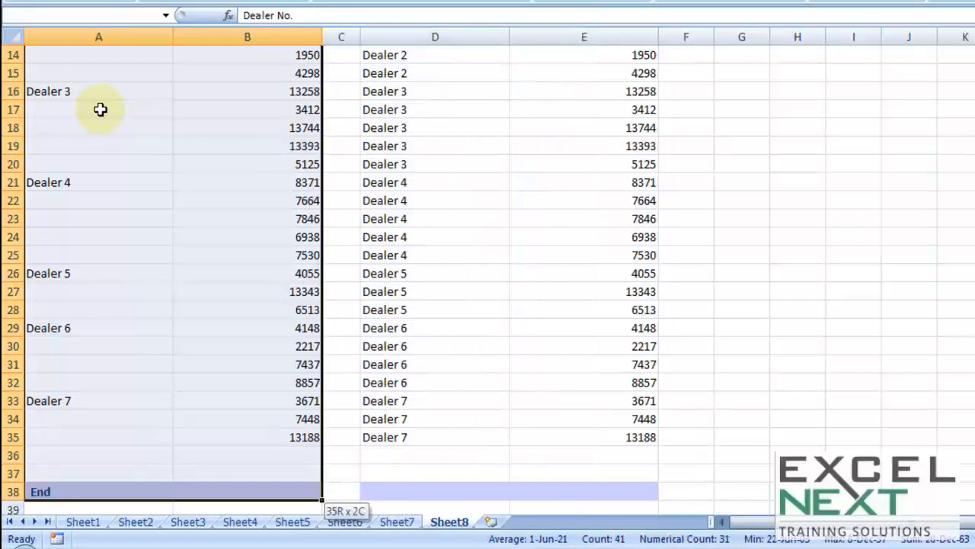
key("shift+Up")
key("shift+Up")
key("shift+Up")
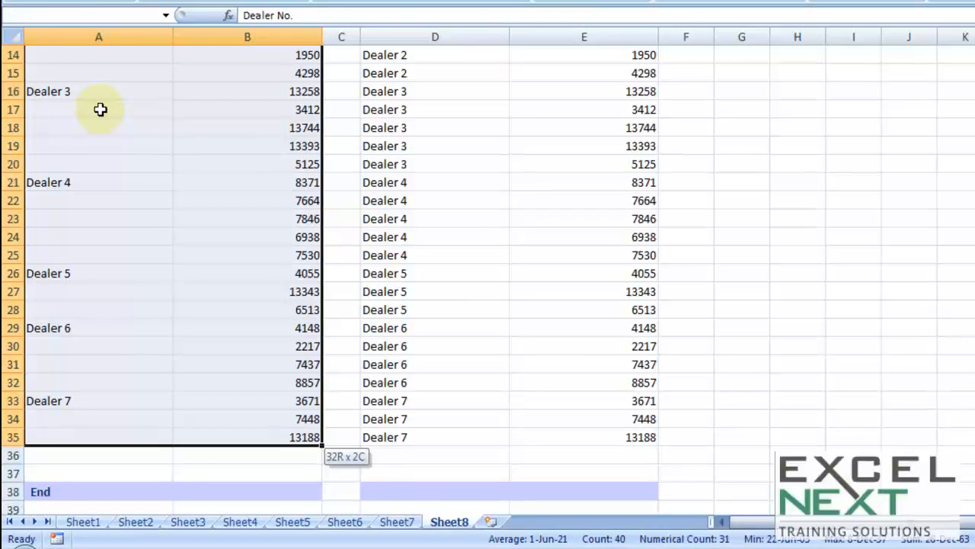
key("shift+Left")
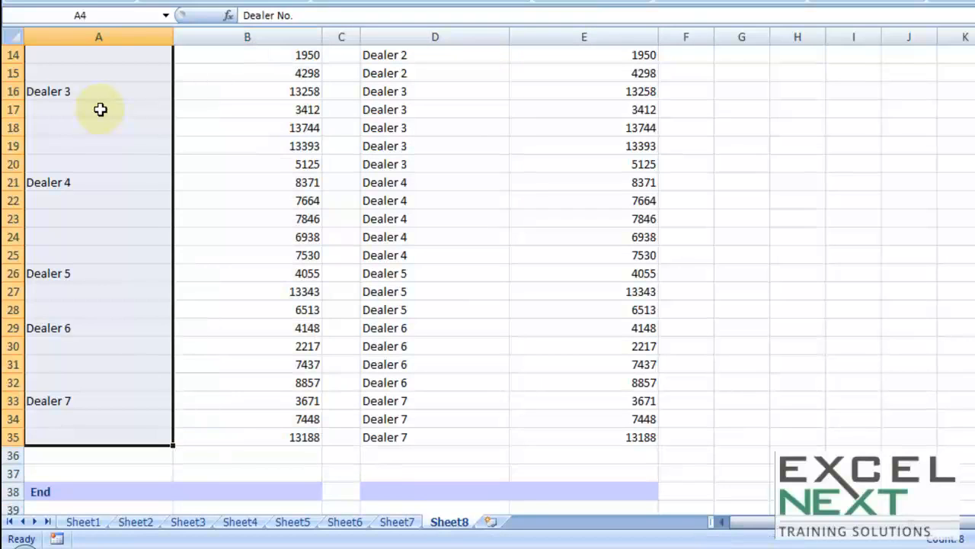
scroll(99, 109, "up", 4)
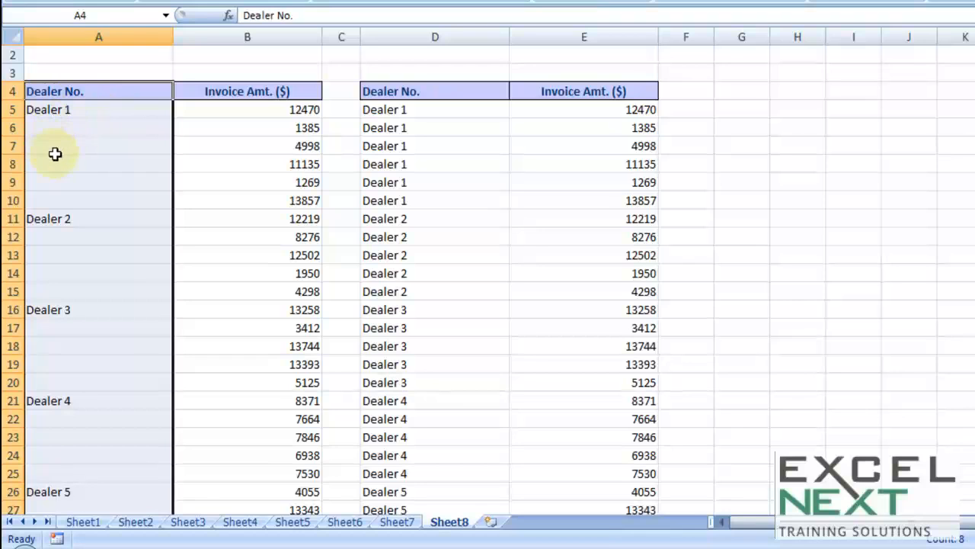
- Enter =A5 in A6 and fill the formula down to A10
left_click(61, 128)
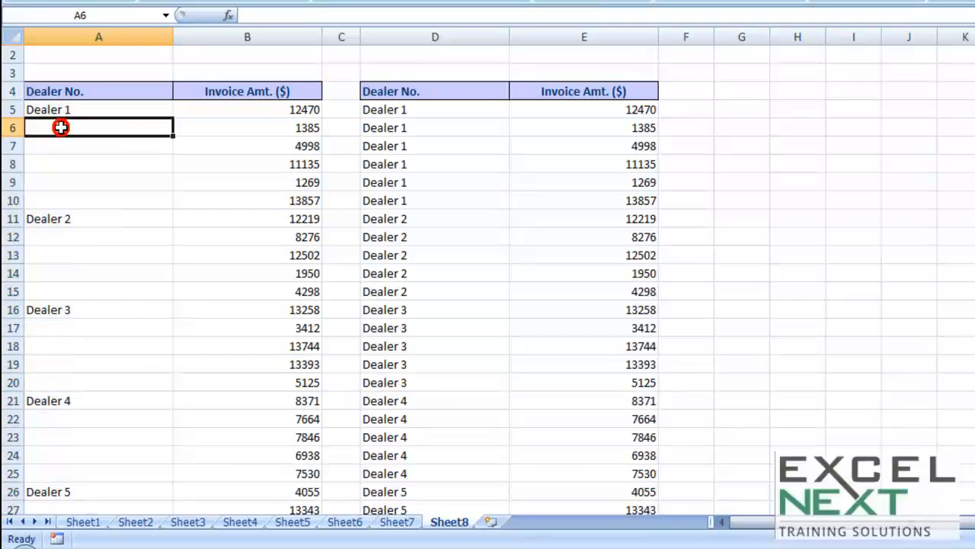
type("=")
key("Up")
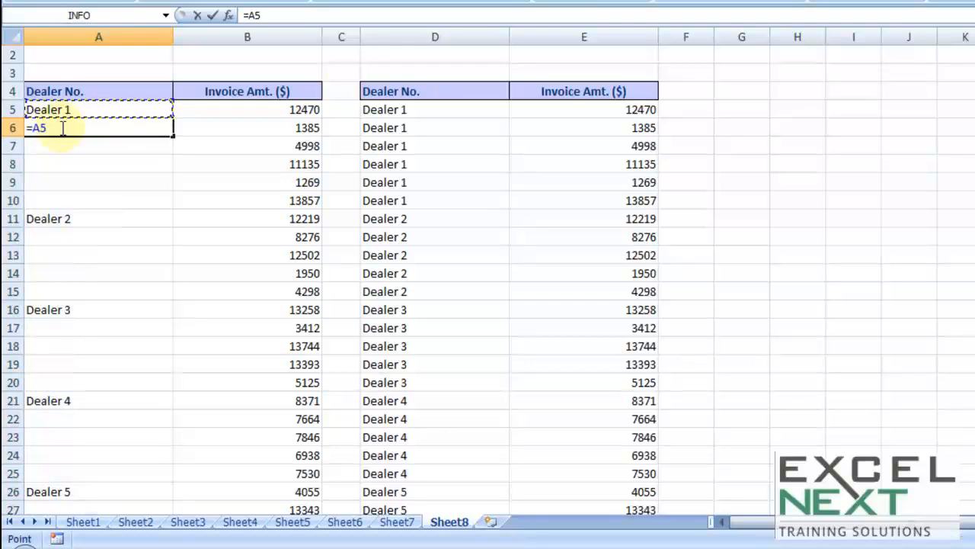
key("Return")
left_click(61, 128)
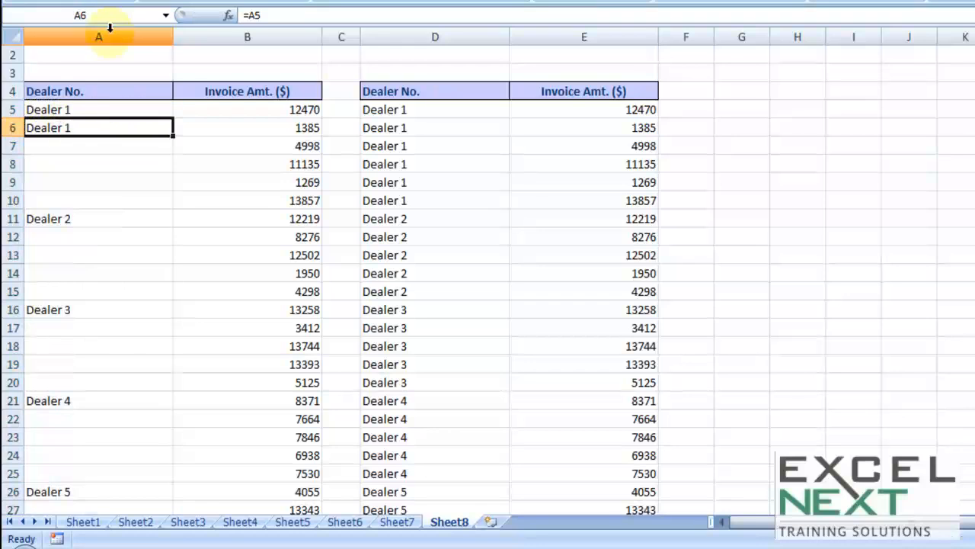
left_click_drag(173, 136, 161, 204)
- Check the formulas in A10 up to A6 one by one and clear A6:A10
double_click(81, 199)
key("Escape")
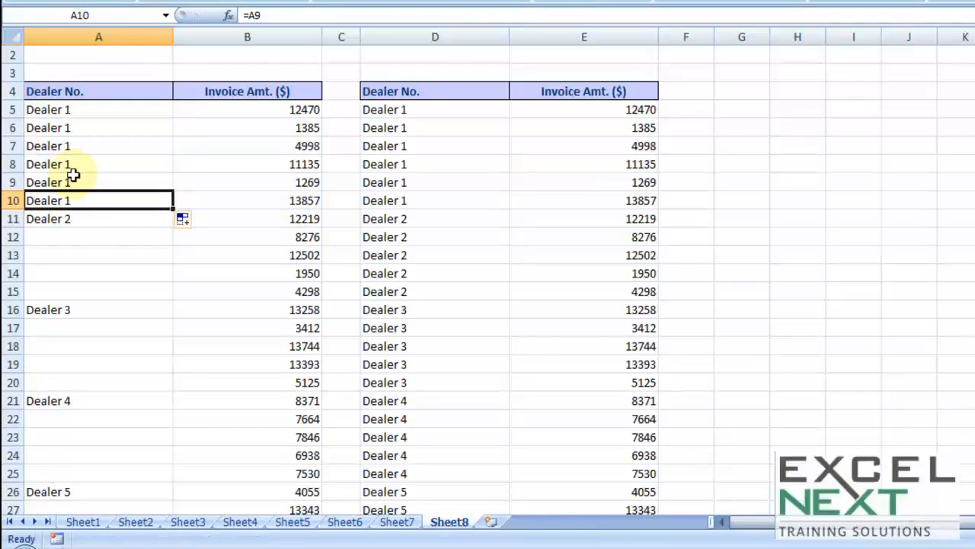
double_click(68, 182)
key("Escape")
double_click(65, 163)
key("Escape")
double_click(65, 146)
key("Escape")
left_click(65, 127)
double_click(66, 127)
key("Escape")
left_click_drag(68, 124, 70, 199)
key("Delete")
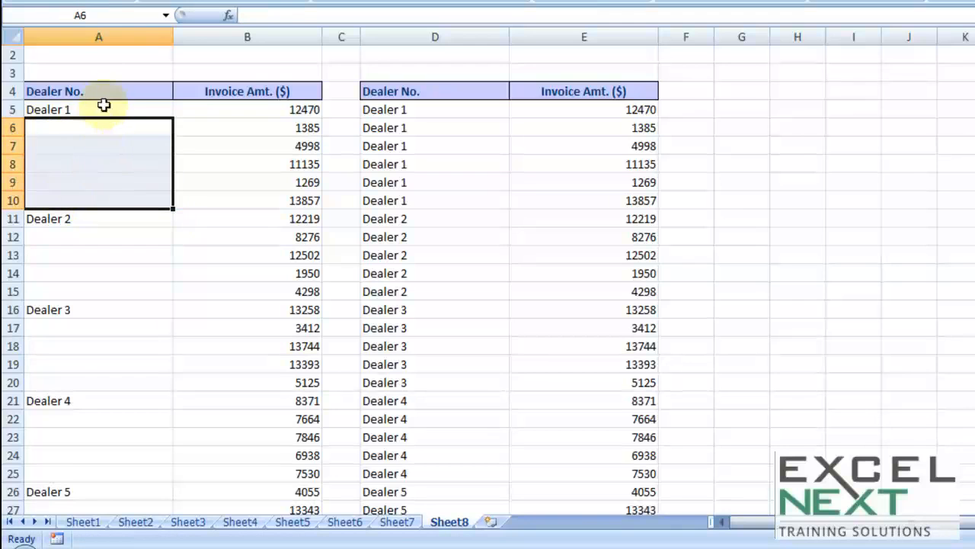
- Select A4:A35 and try Go To Special with Blanks to pick its empty cells, dropping the selection
left_click(105, 91)
key("ctrl+shift+Down")
key("ctrl+shift+Down")
key("ctrl+shift+Down")
key("ctrl+shift+Down")
key("ctrl+shift+Down")
key("ctrl+shift+Down")
key("ctrl+shift+Down")
key("ctrl+shift+Down")
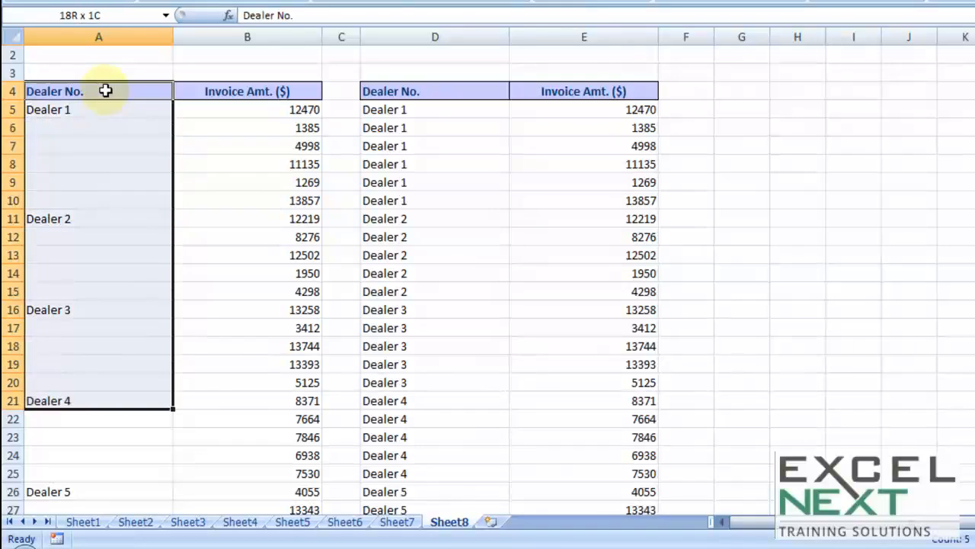
key("shift+Up")
key("shift+Up")
key("shift+Up")
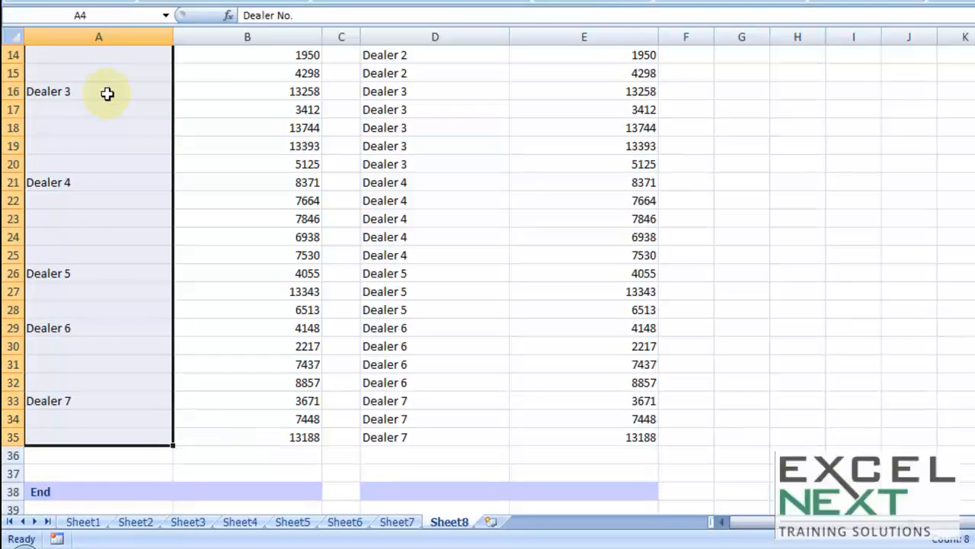
key("ctrl+g")
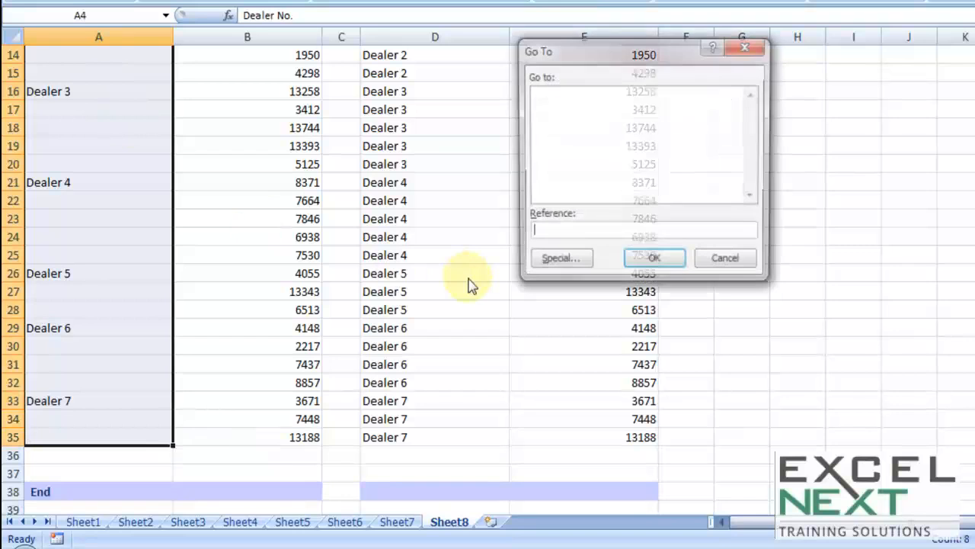
left_click(570, 274)
left_click(550, 191)
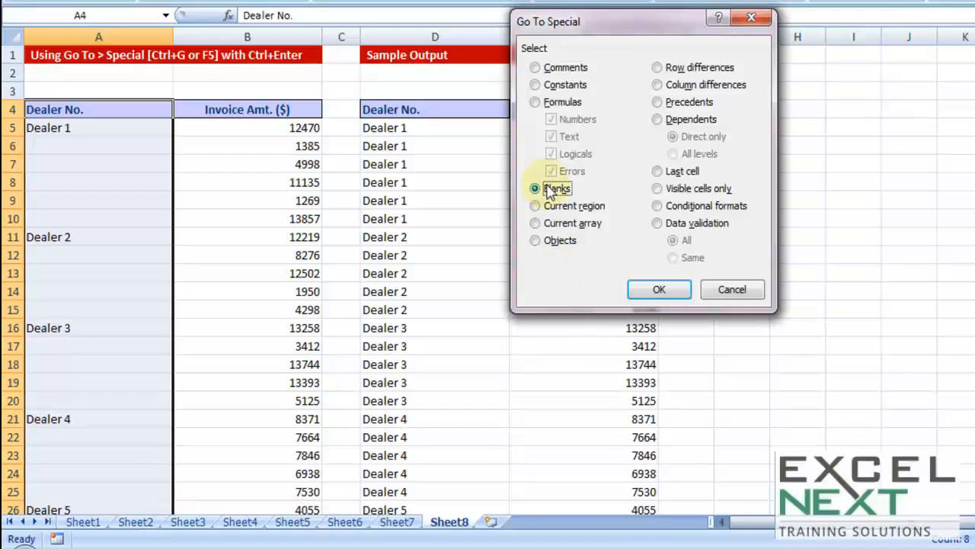
left_click(659, 291)
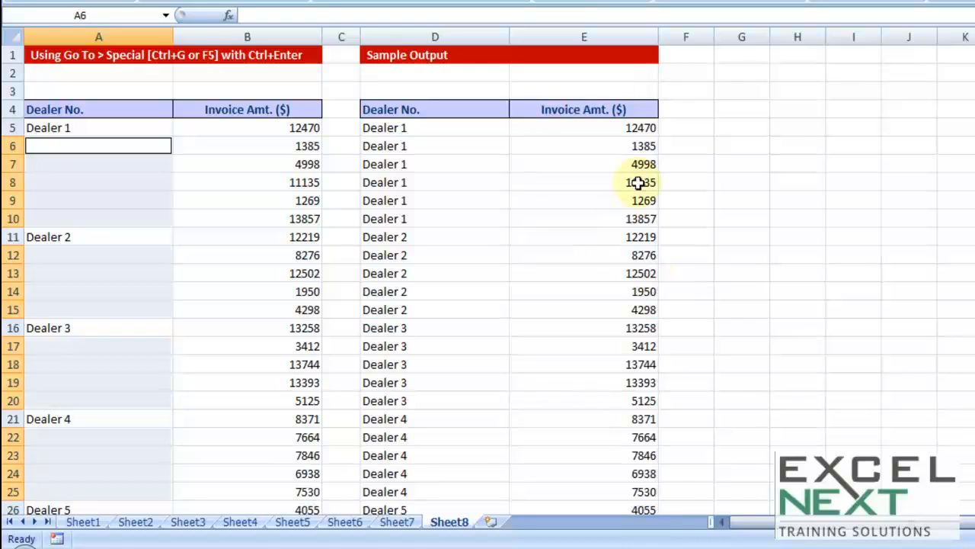
left_click(563, 203)
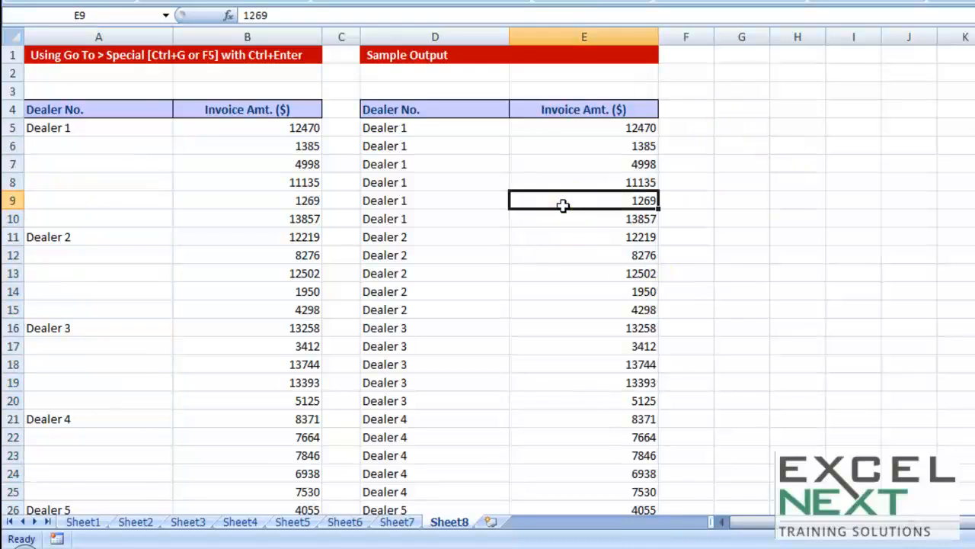
- Select A5:A35 and use Go To Special with Blanks to pick only the empty Dealer No. cells
left_click(136, 127)
left_click_drag(135, 128, 117, 465)
key("ctrl+g")
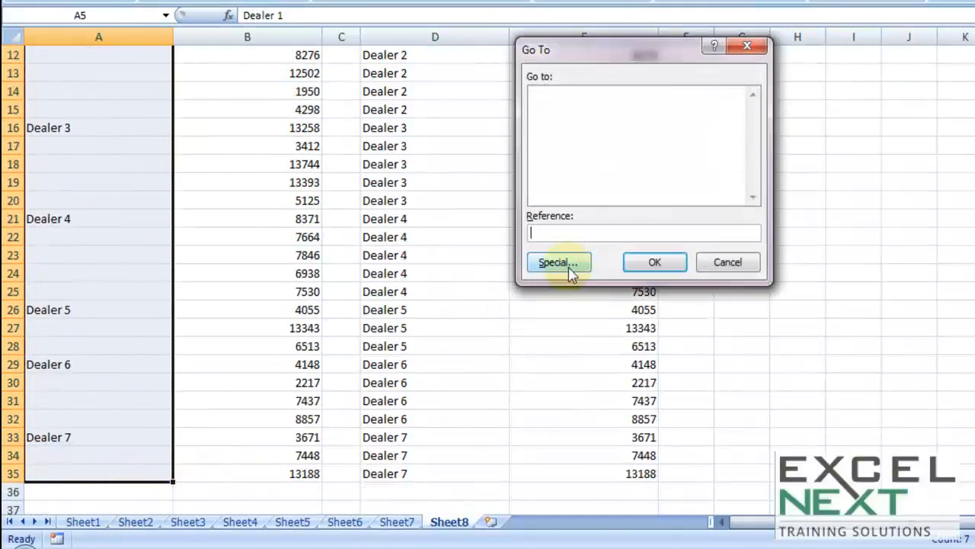
left_click(564, 263)
left_click(549, 187)
left_click(655, 289)
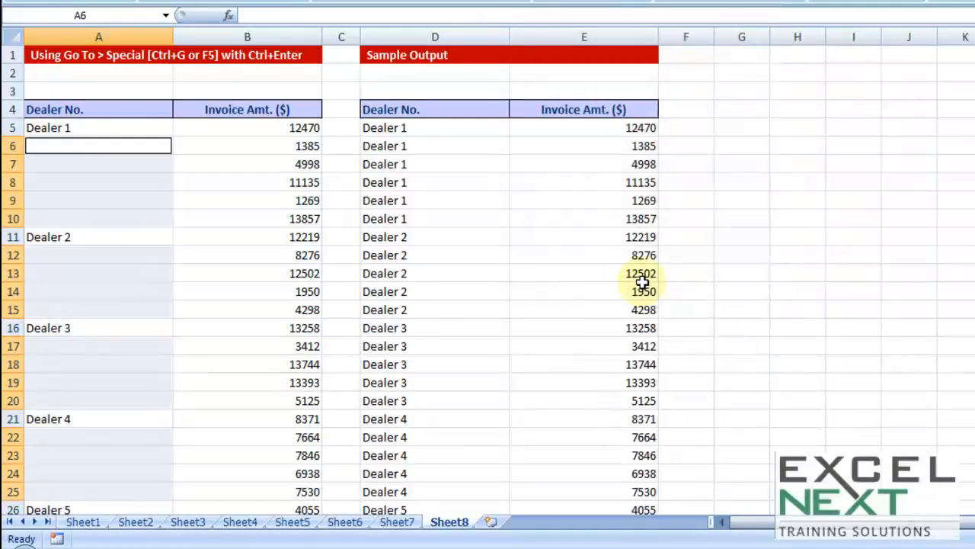
- Try entering =A5 in only the active cell A6 of the blanks selection and undo the entry
type("=")
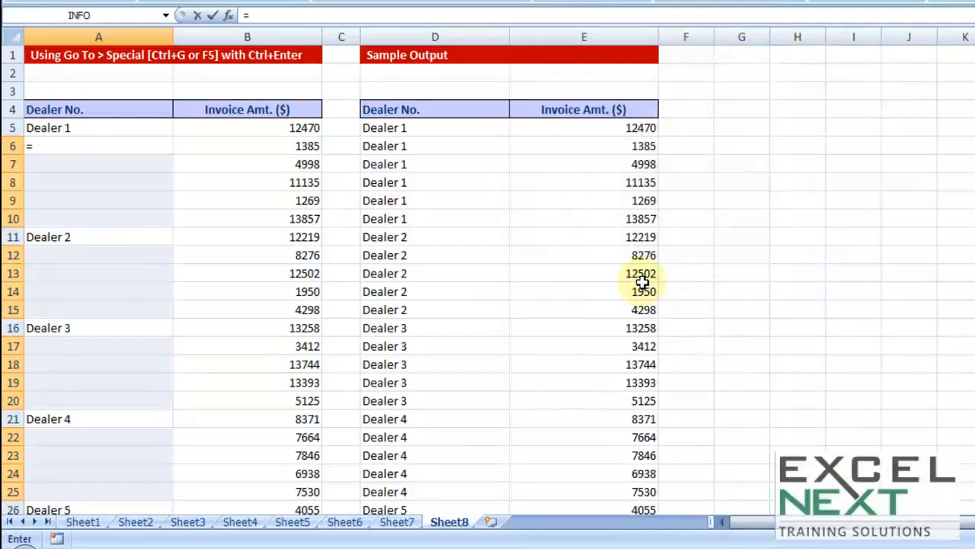
key("Up")
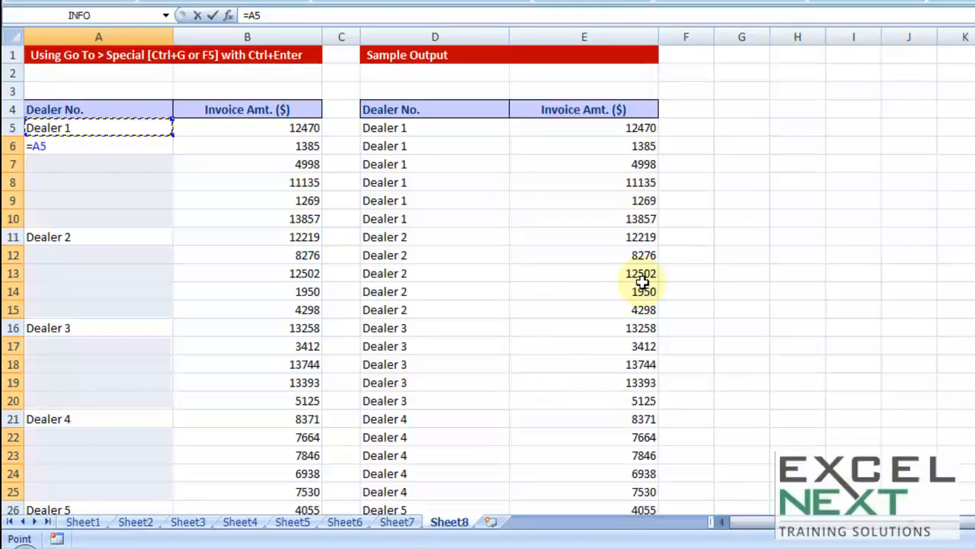
key("Return")
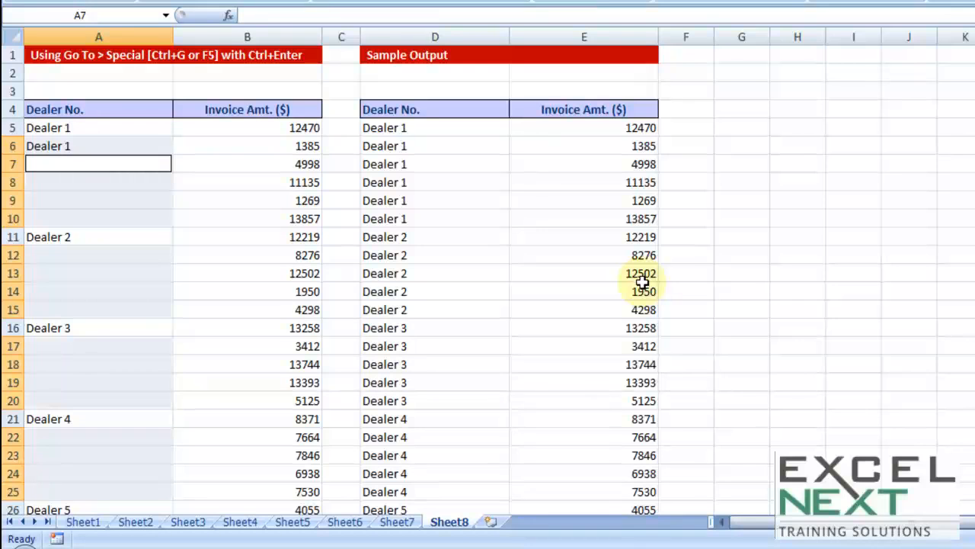
key("ctrl+z")
- Enter =A5 from A6 into all selected blank cells at once and review the filled column down to row 35
type("=")
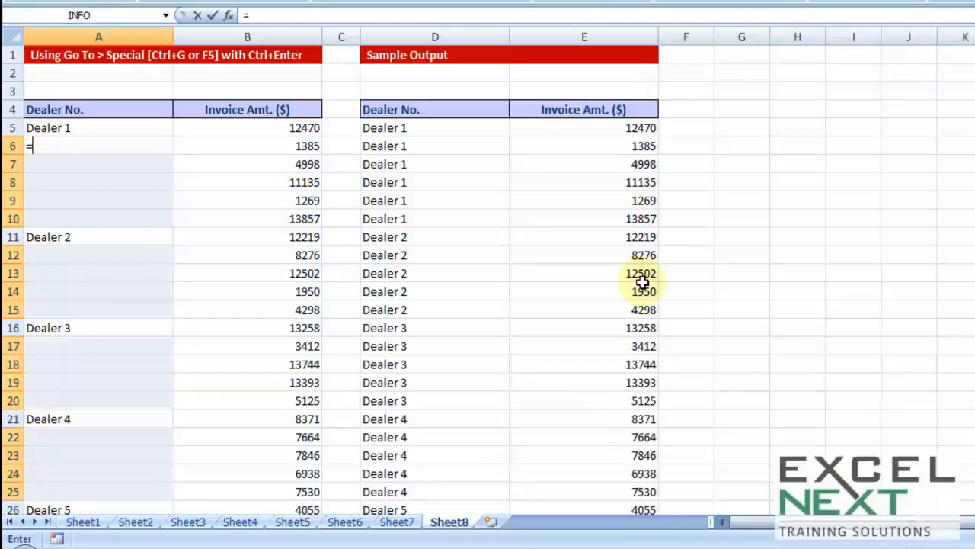
key("Up")
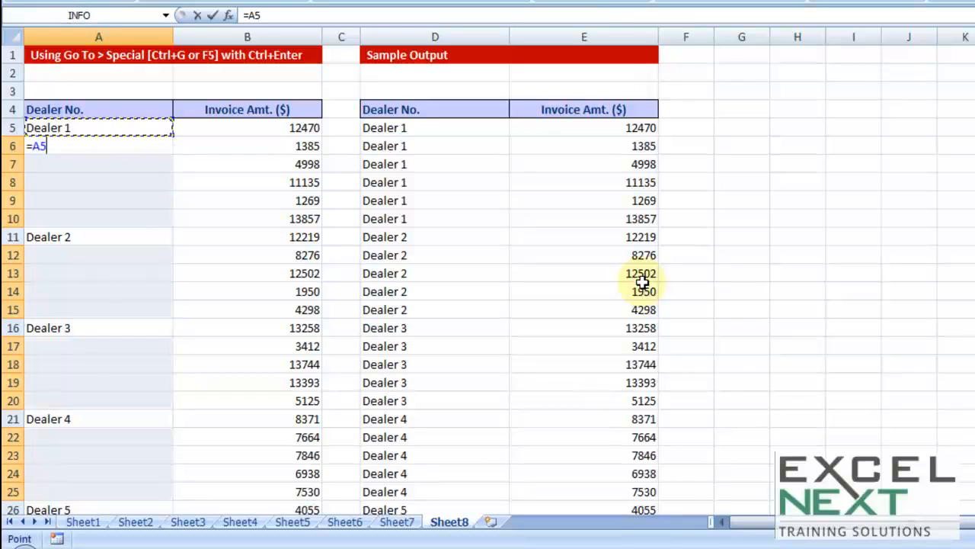
key("ctrl+Return")
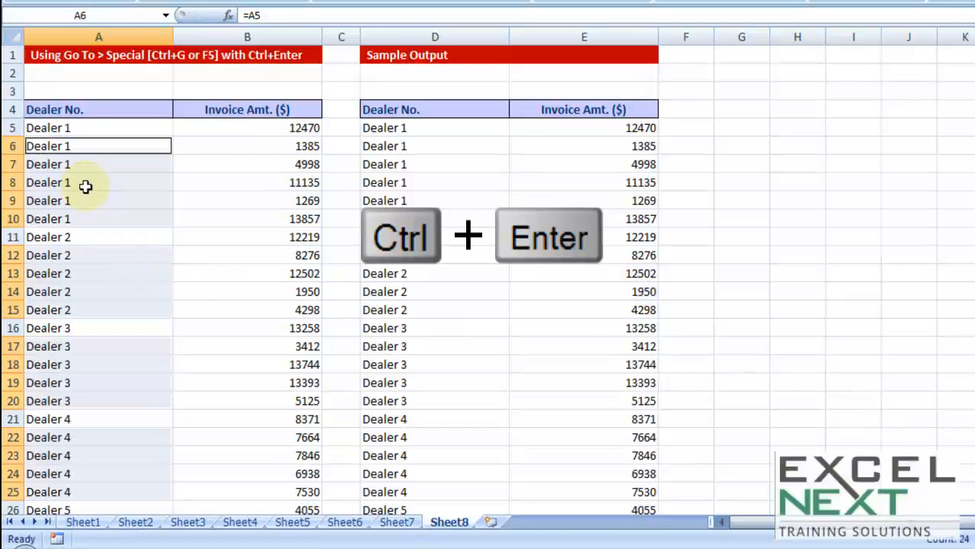
scroll(84, 194, "down", 6)
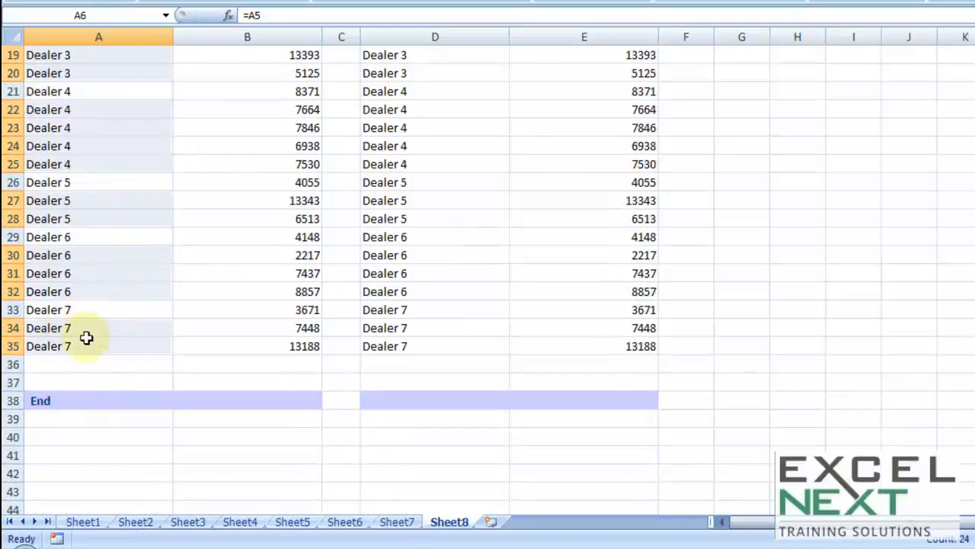
scroll(68, 310, "up", 6)
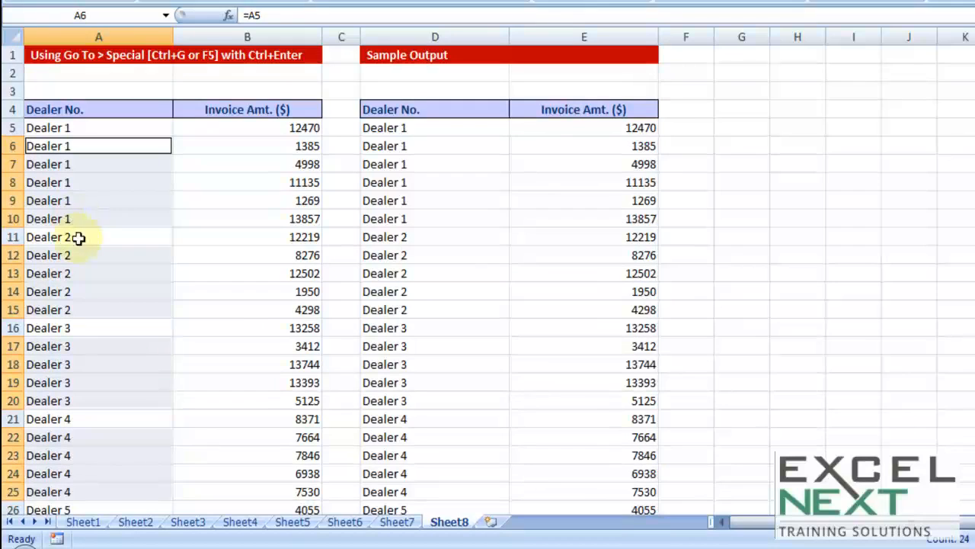
- Inspect the formulas in A6 through A10 to see which cell each one references
double_click(78, 146)
key("Escape")
left_click(76, 165)
double_click(76, 183)
key("Escape")
double_click(80, 200)
key("Escape")
left_click(108, 219)
double_click(151, 219)
key("Escape")
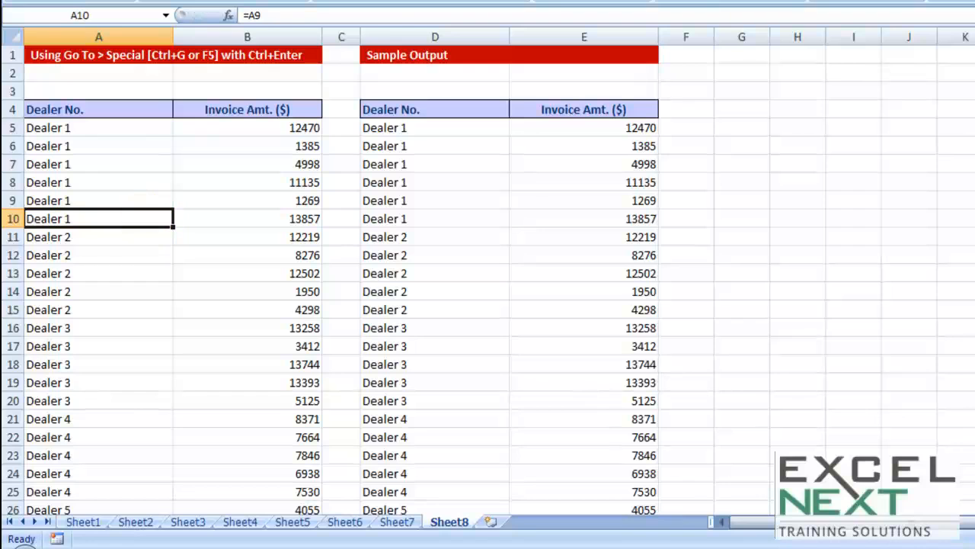
- Enter Yes in G7 and select the block G7:J17
left_click(742, 165)
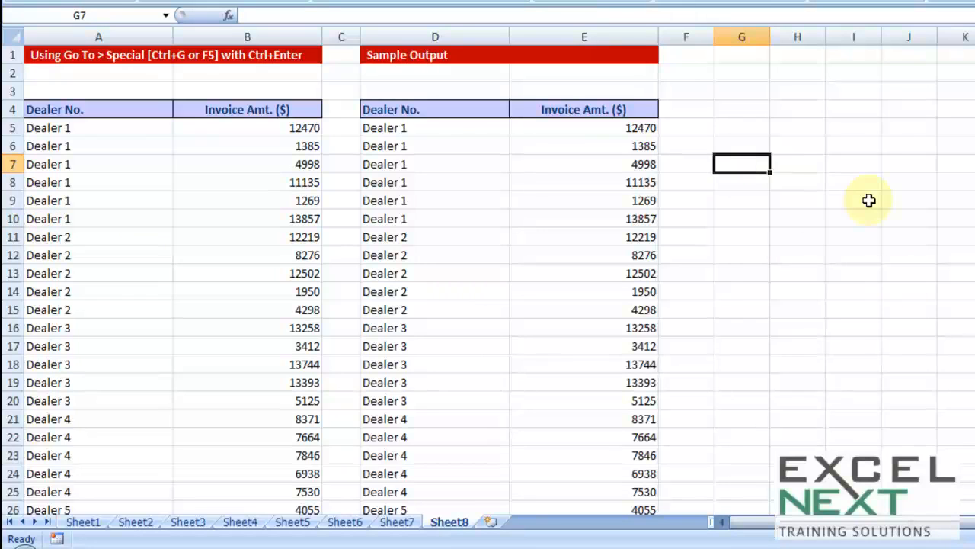
type("Yes")
key("Tab")
left_click(736, 160)
left_click_drag(747, 150, 906, 348)
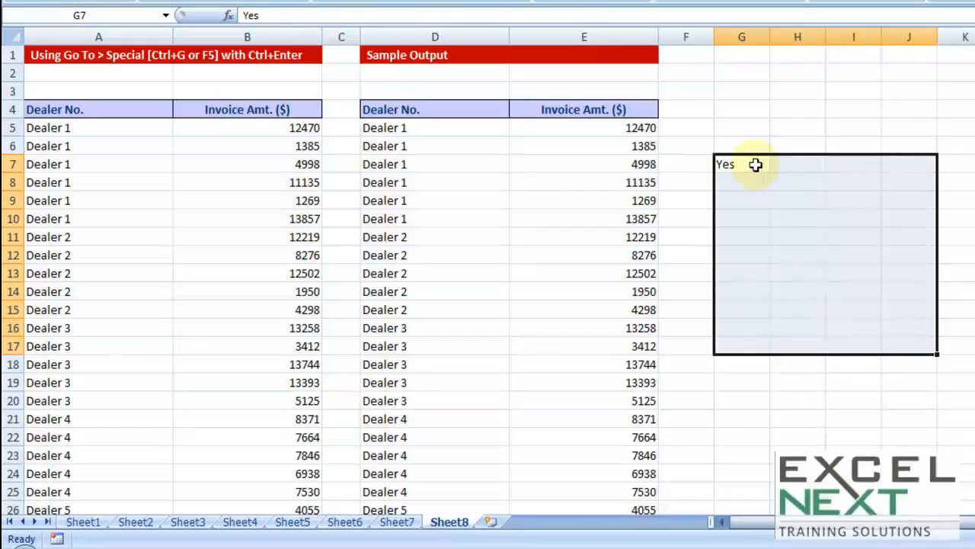
- Try filling Yes from G7 across and down to J15, and clear G7:J15
left_click(755, 164)
left_click_drag(769, 173, 953, 308)
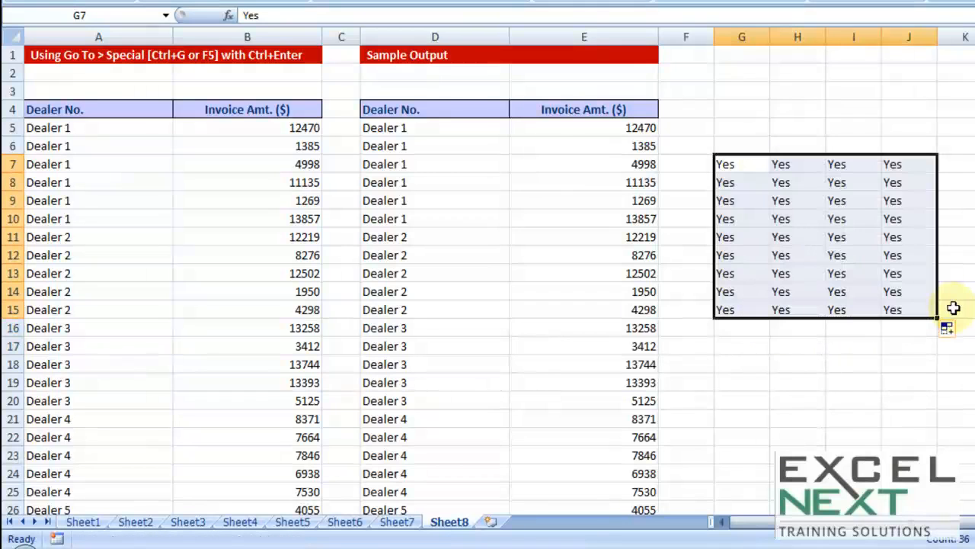
key("Delete")
left_click(838, 311)
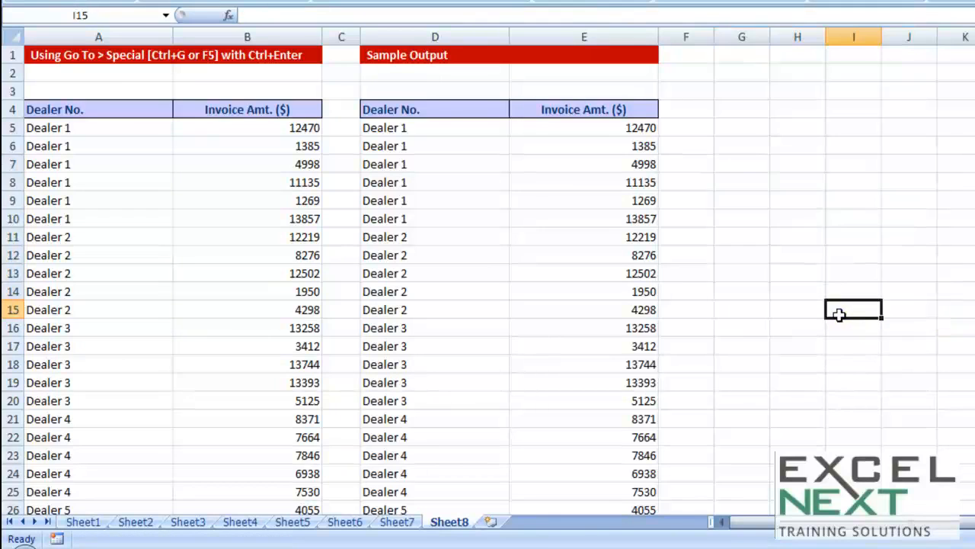
- Select G7:J15 and enter Yes into every cell of the range at once
left_click_drag(749, 159, 918, 320)
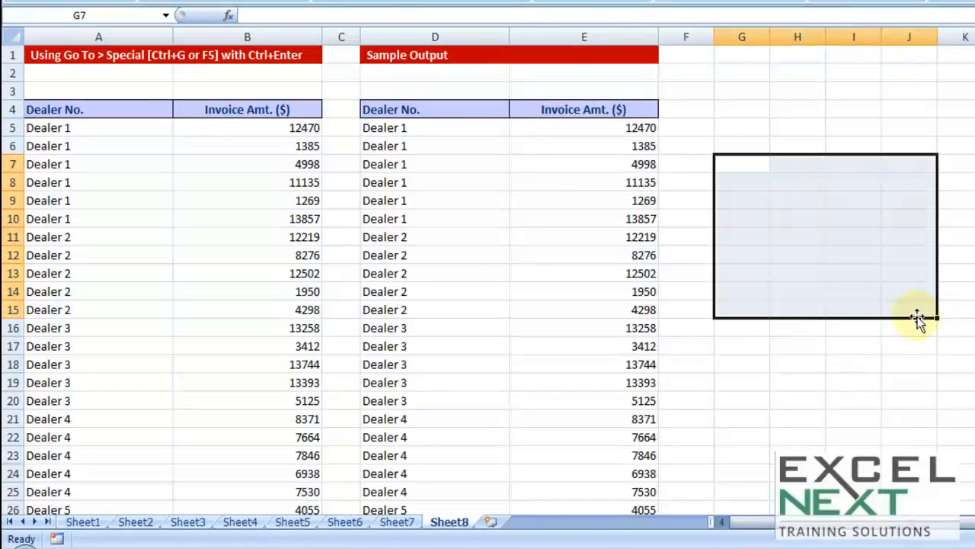
type("Yes")
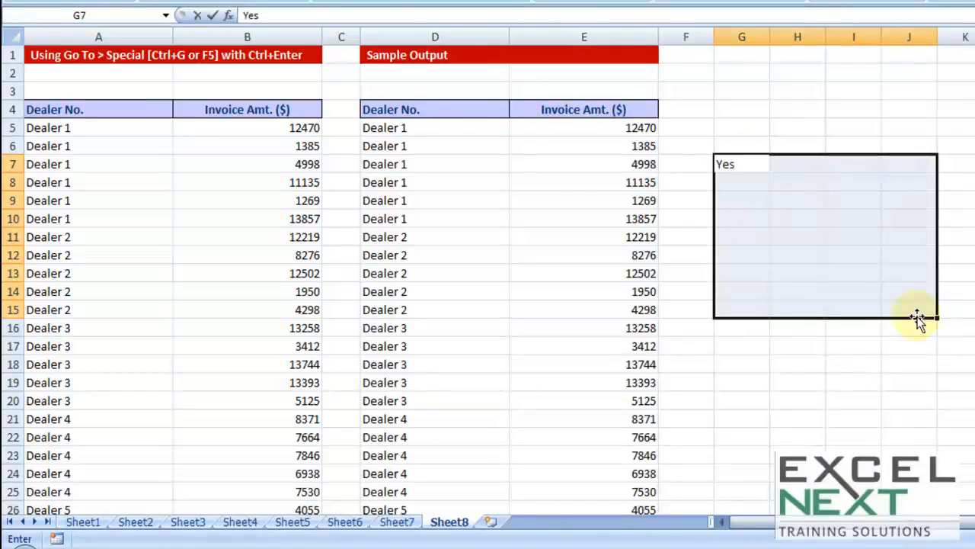
key("ctrl+Return")
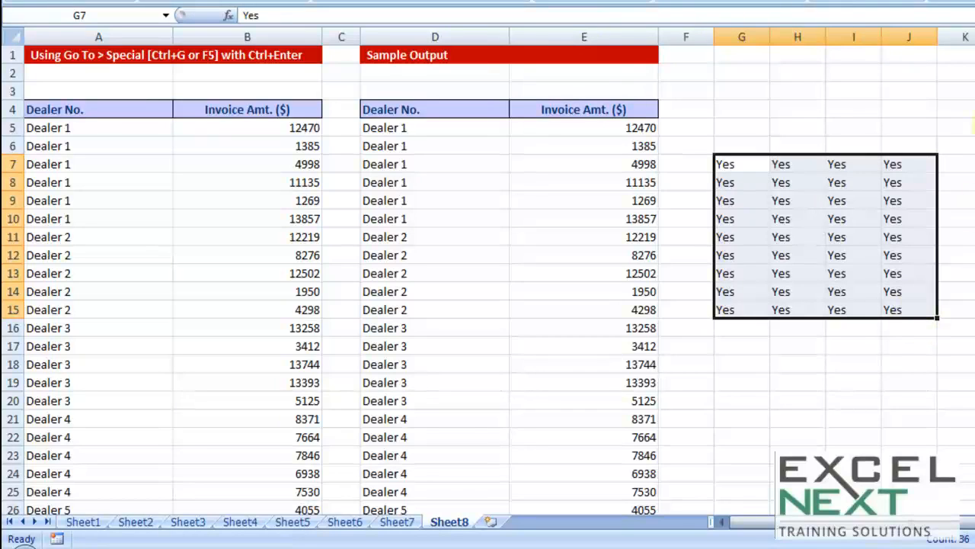
- Undo the Yes entries in G7:J15 and the formula fill in the blank Dealer No. cells of column A
key("ctrl+z")
key("ctrl+z")
key("ctrl+z")
key("ctrl+z")
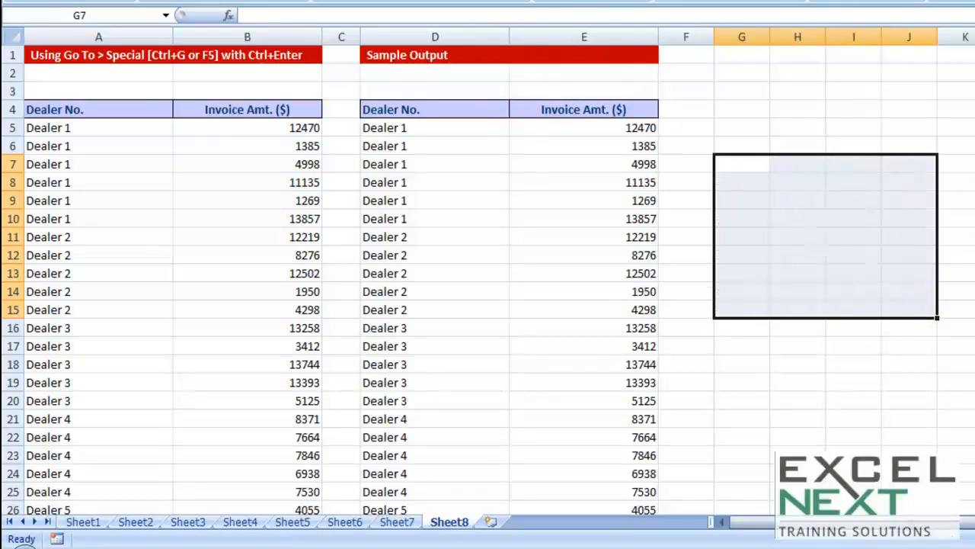
key("ctrl+z")
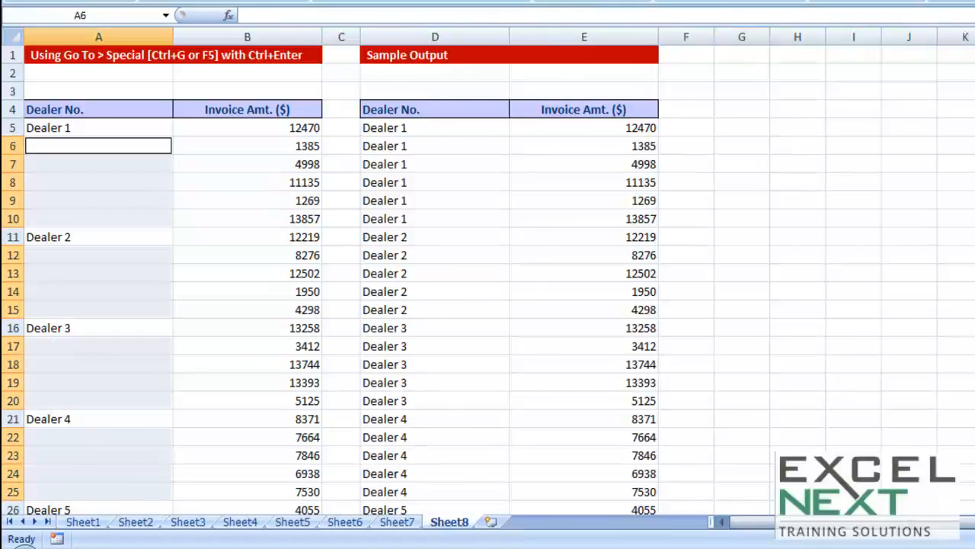
left_click(202, 177)
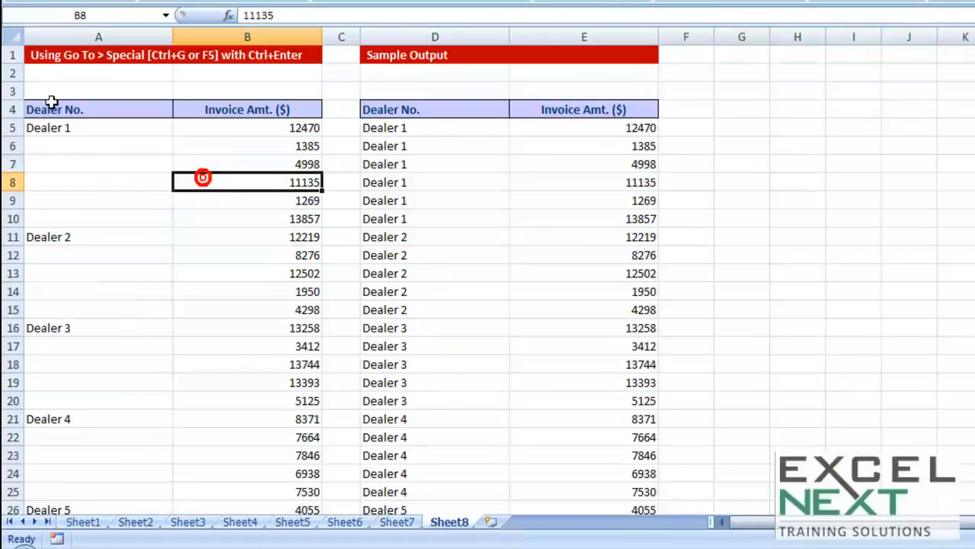
- Select only the blank cells within the Dealer No. range A4:A35 using Go To Special with the Blanks option
left_click(76, 109)
key("ctrl+shift+Down")
key("ctrl+shift+Down")
key("ctrl+shift+Down")
key("ctrl+shift+Down")
key("ctrl+shift+Down")
key("ctrl+shift+Down")
key("ctrl+shift+Down")
key("ctrl+shift+Down")
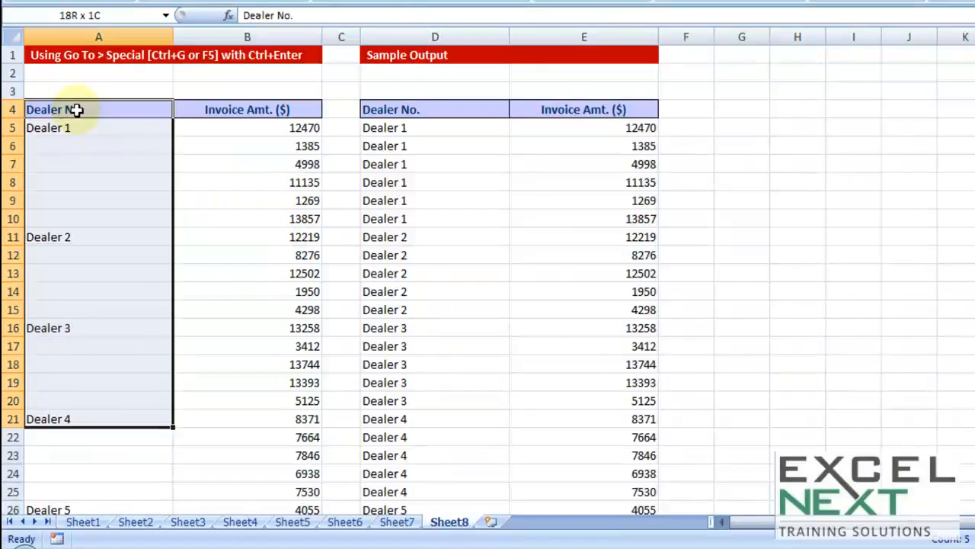
key("shift+Up")
key("shift+Up")
key("shift+Up")
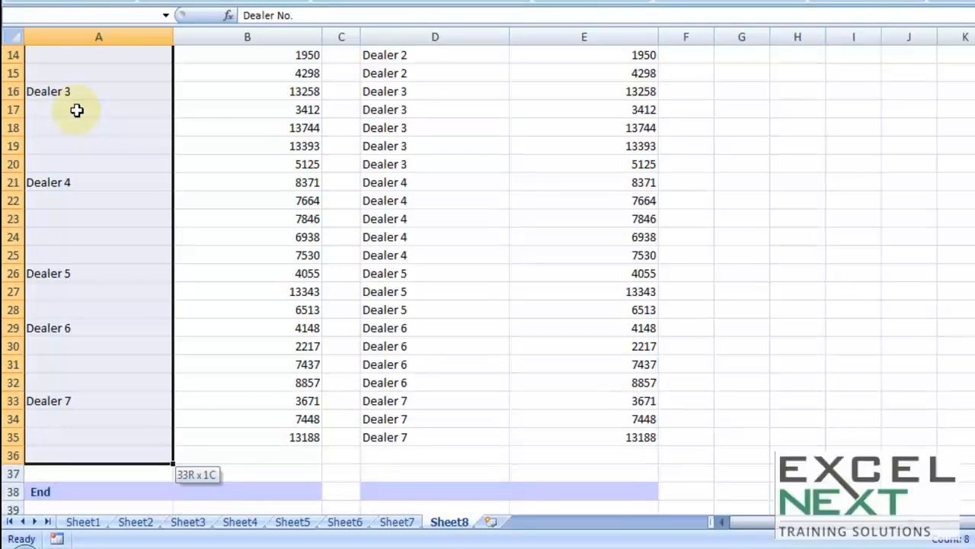
key("ctrl+g")
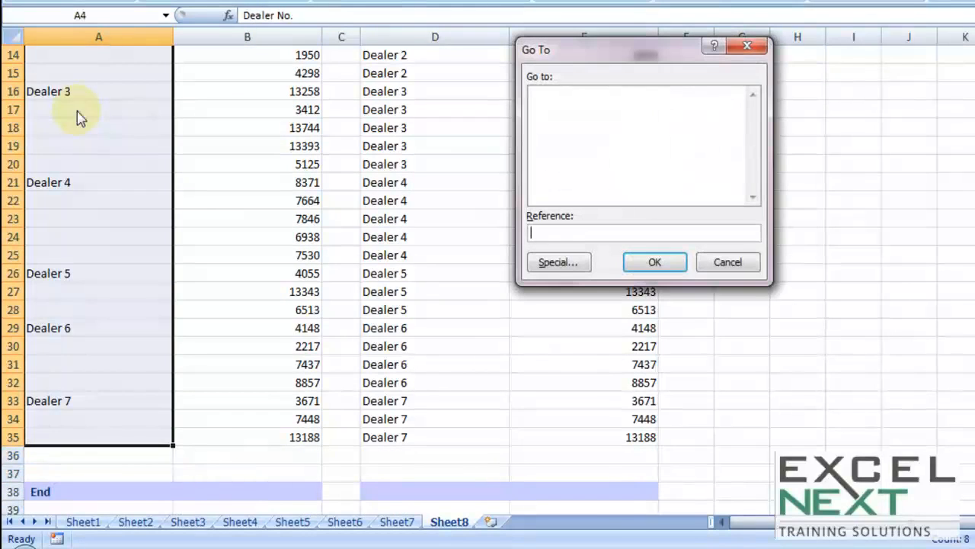
left_click(554, 264)
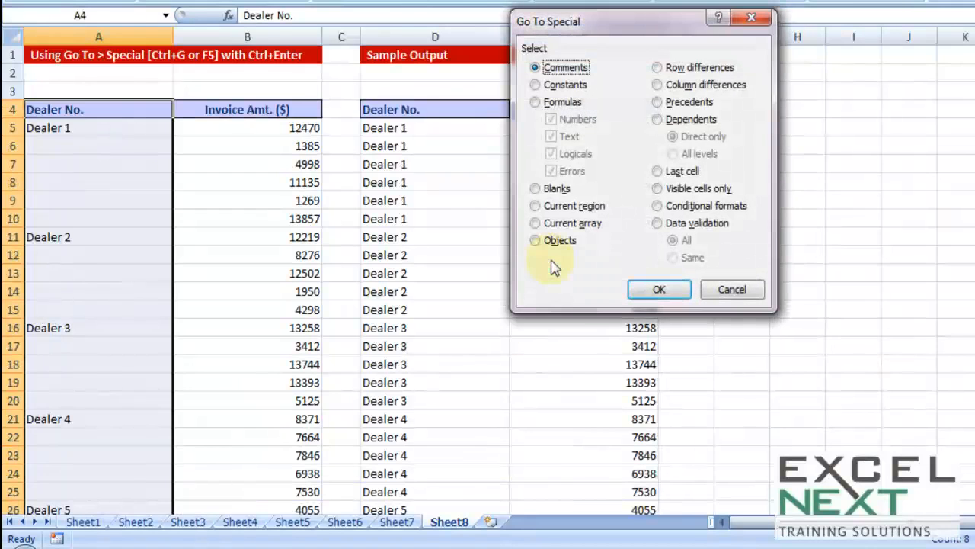
left_click(555, 189)
left_click(660, 289)
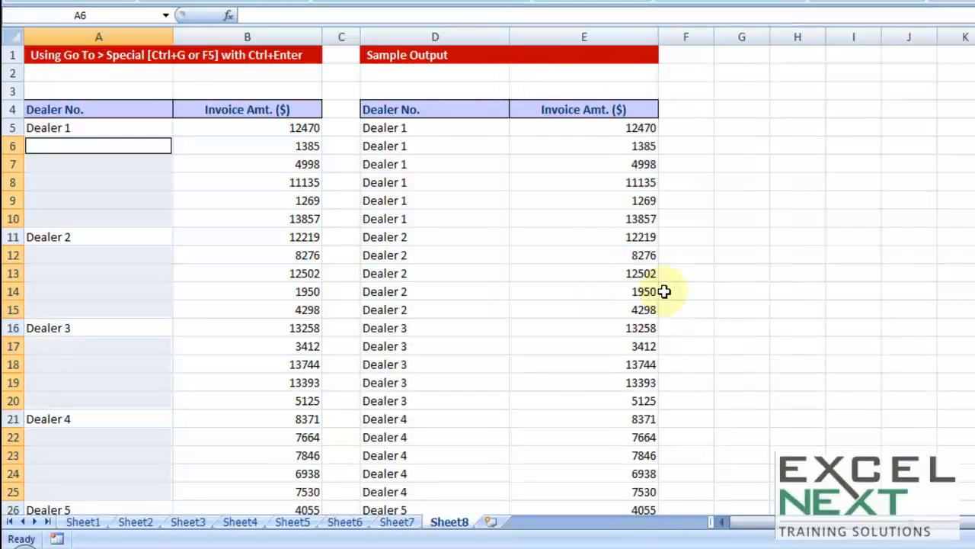
- Enter a formula referencing the cell directly above, =A5 in A6, into all selected blank cells at once
type("=")
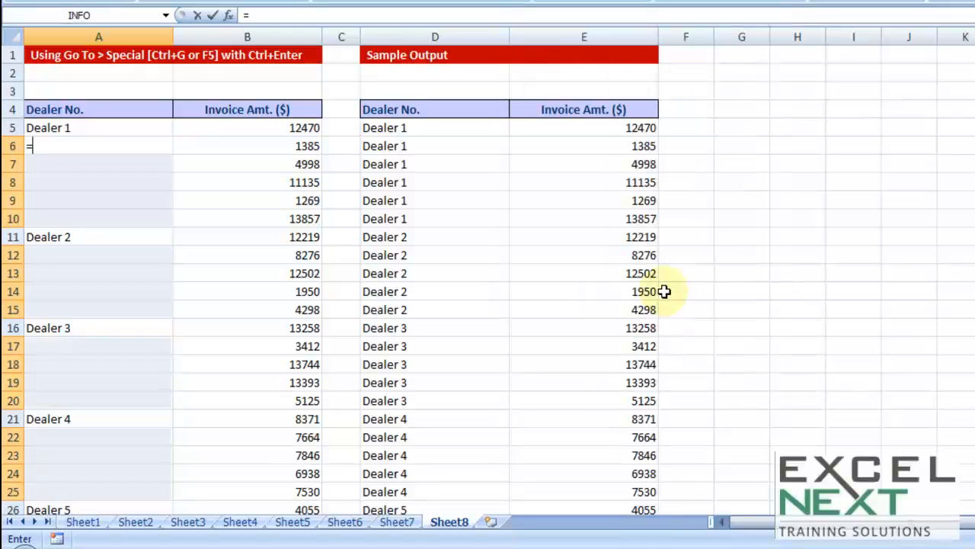
key("Up")
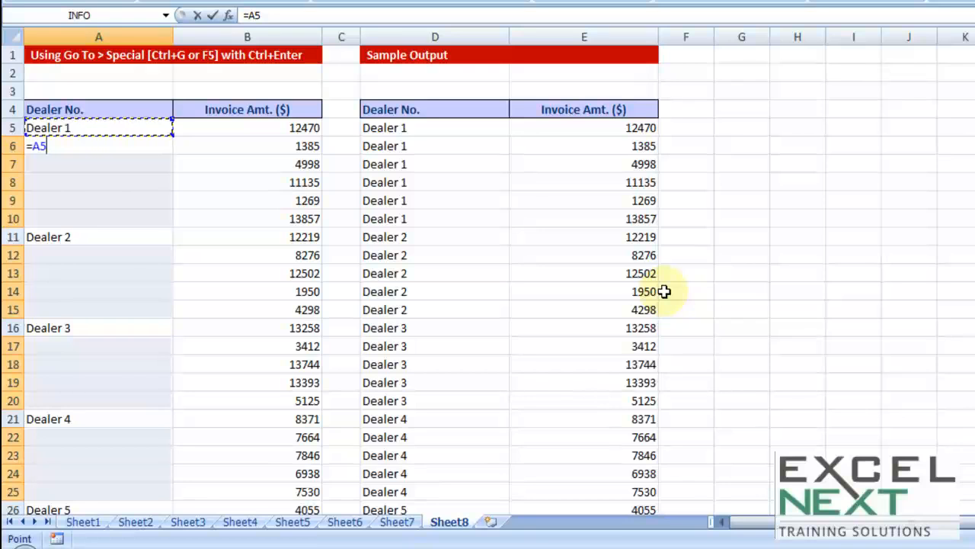
key("ctrl+Return")
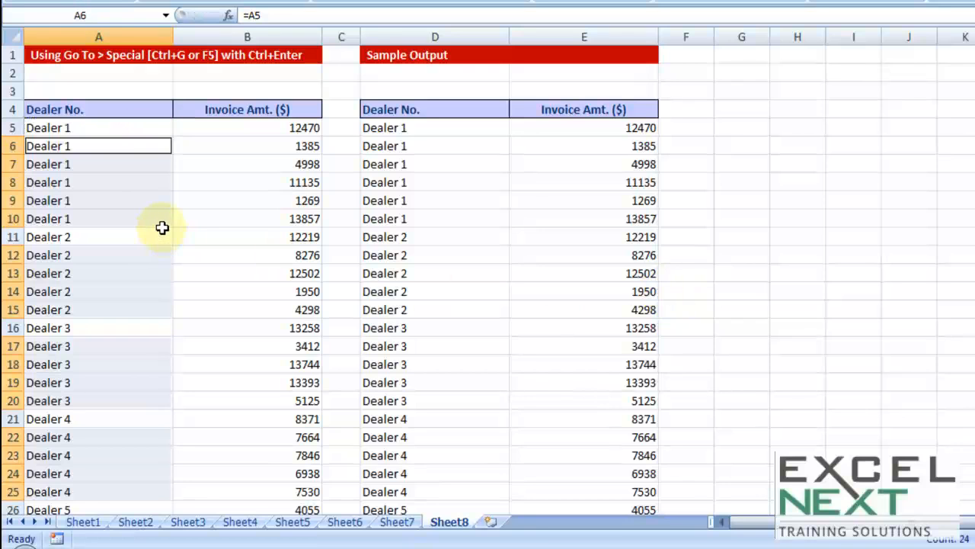
- Clear the first dealer entry in A5 to test the formulas that depend on it
left_click(201, 200)
left_click(77, 127)
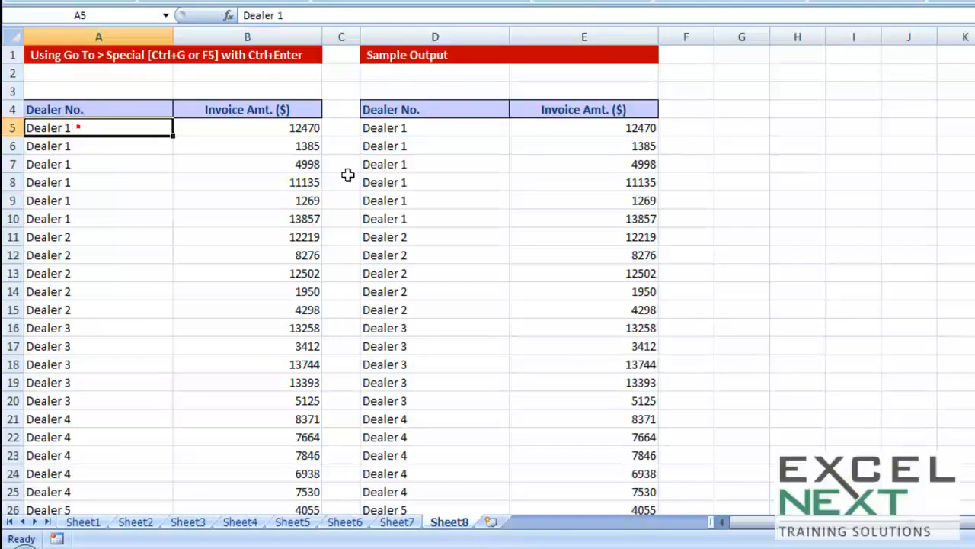
key("Delete")
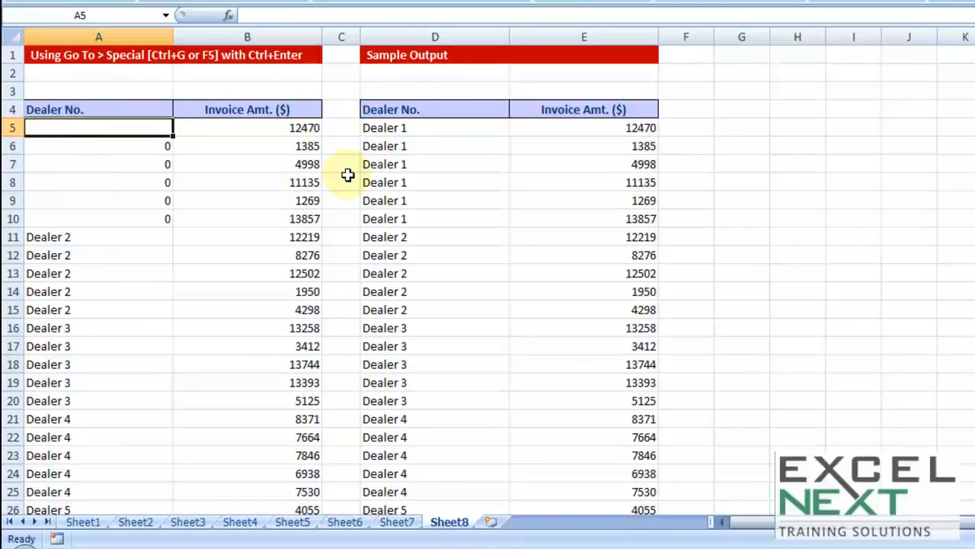
- Inspect the formulas in A6, A7 and A8 to trace how each one depends on the cell above
double_click(153, 147)
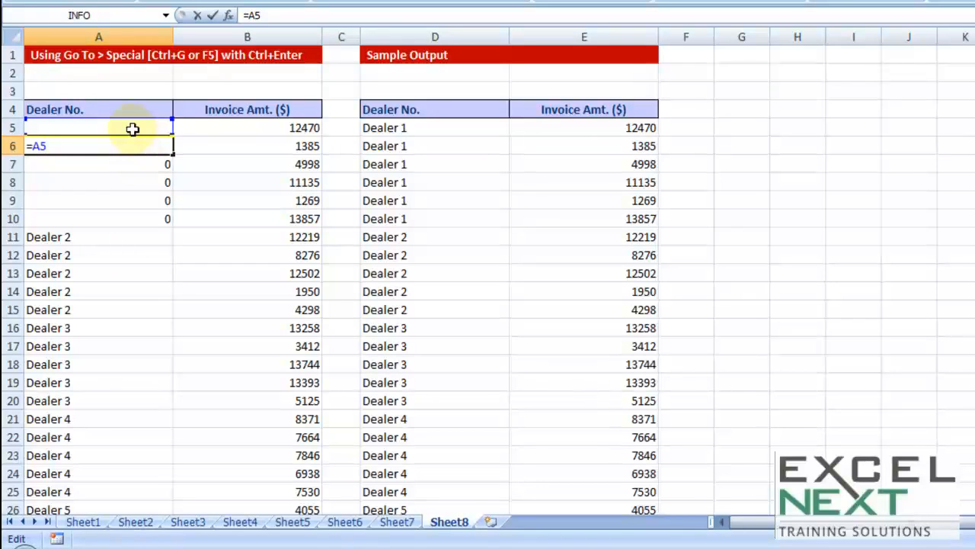
key("ctrl+Return")
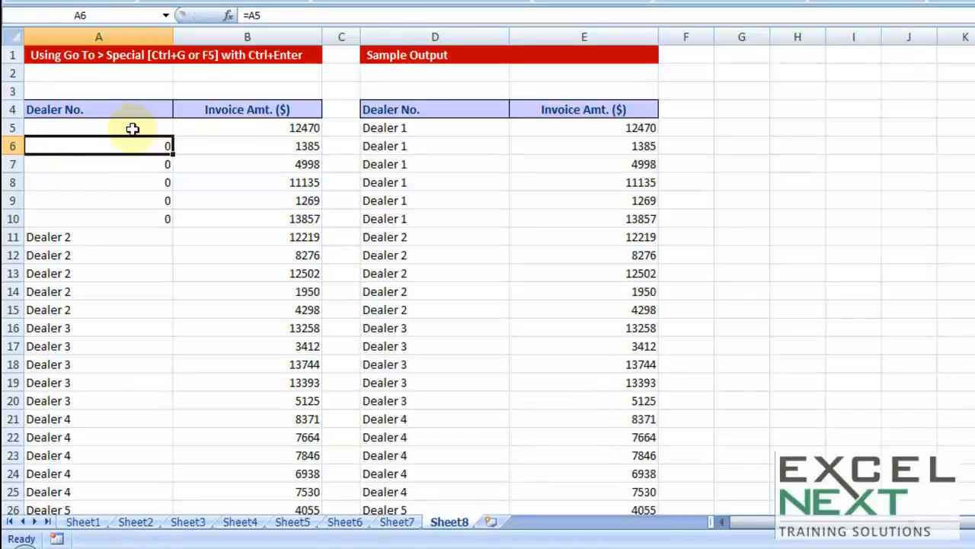
left_click(157, 162)
key("F2")
key("ctrl+Return")
left_click(141, 183)
key("F2")
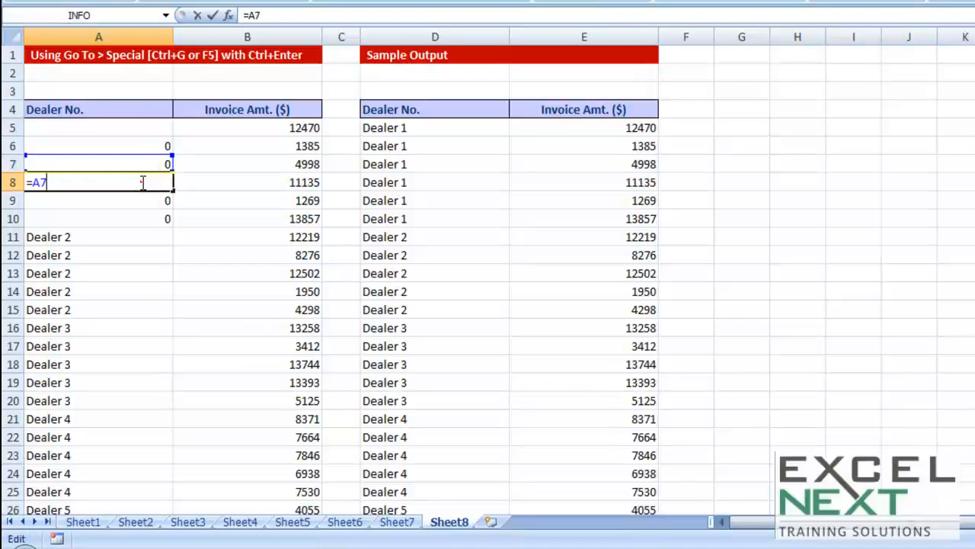
key("ctrl+Return")
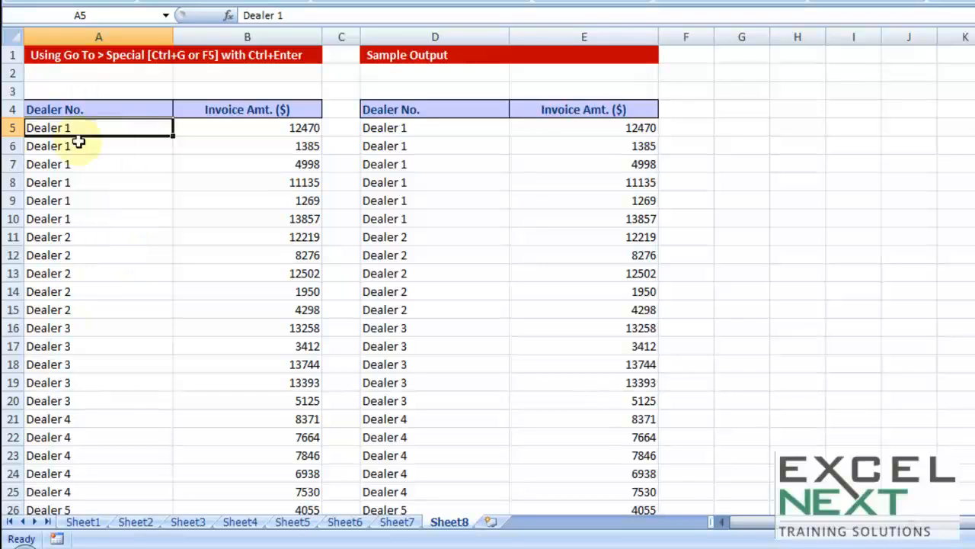
- Copy A5:A35 and paste it back in place with Paste Special as Values to replace the formulas
key("ctrl+shift+Down")
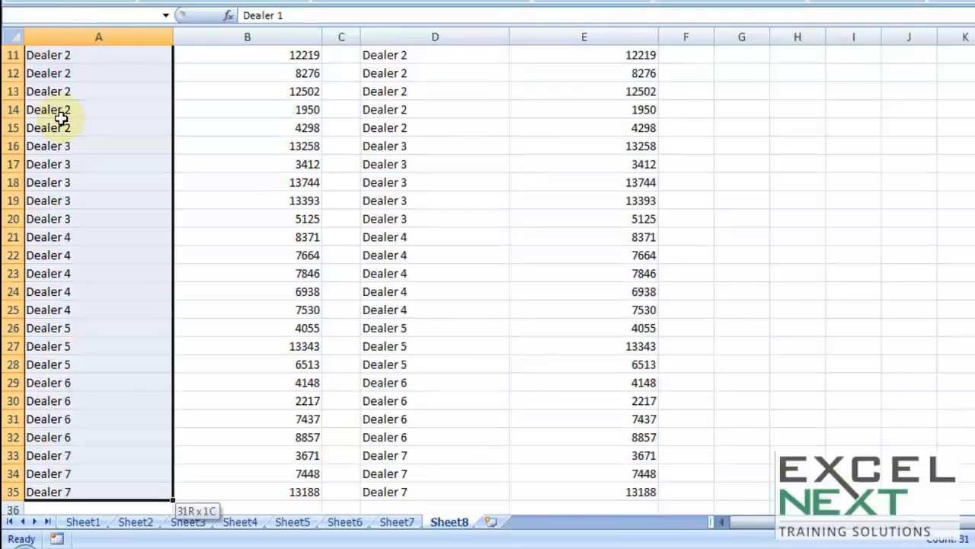
key("ctrl+c")
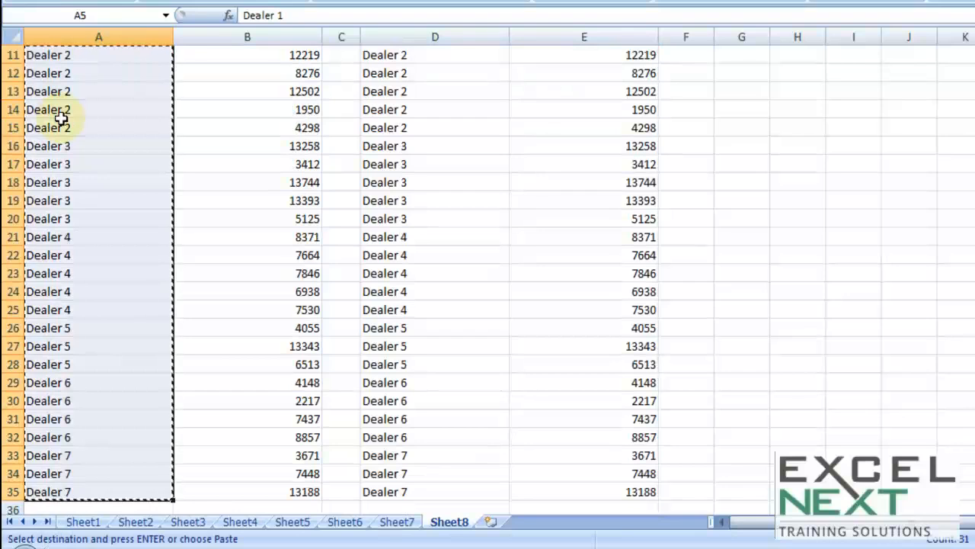
right_click(62, 119)
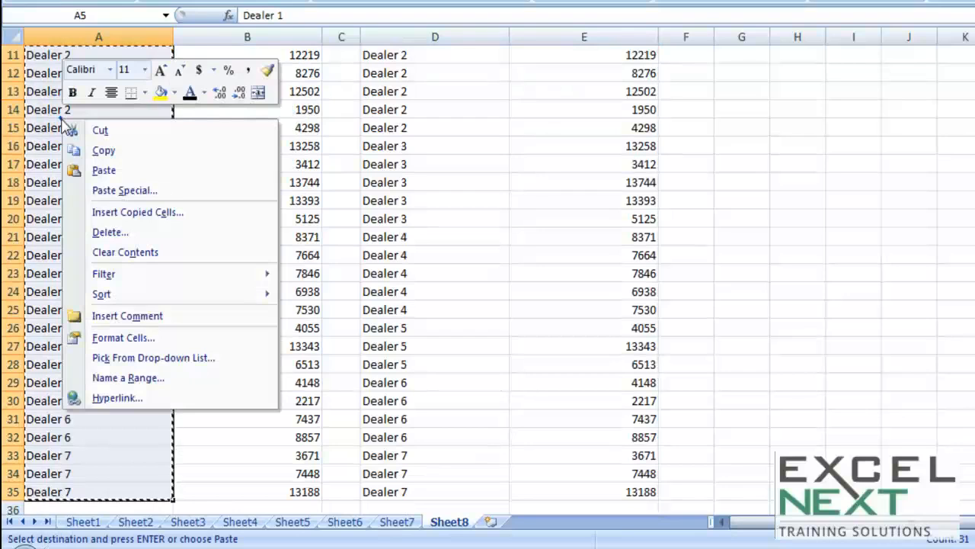
left_click(125, 194)
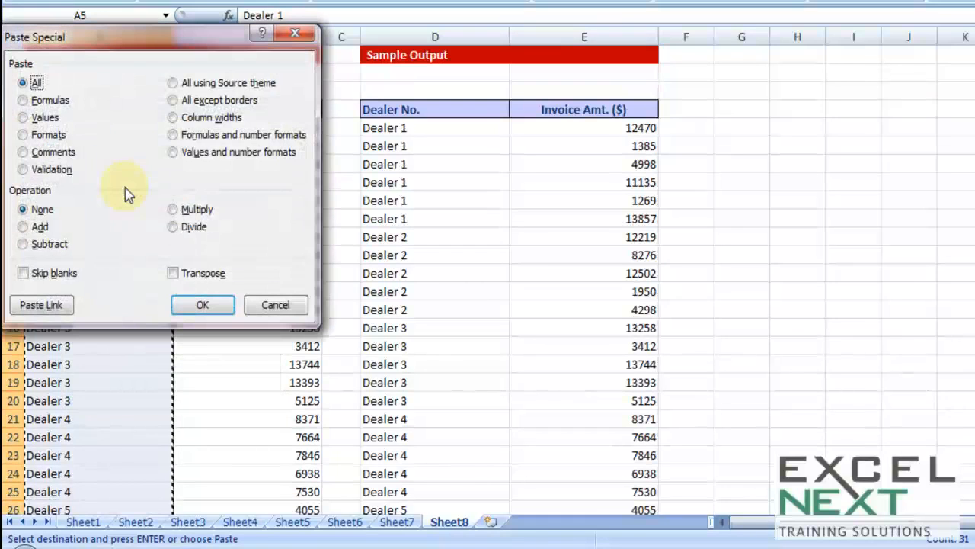
left_click(25, 117)
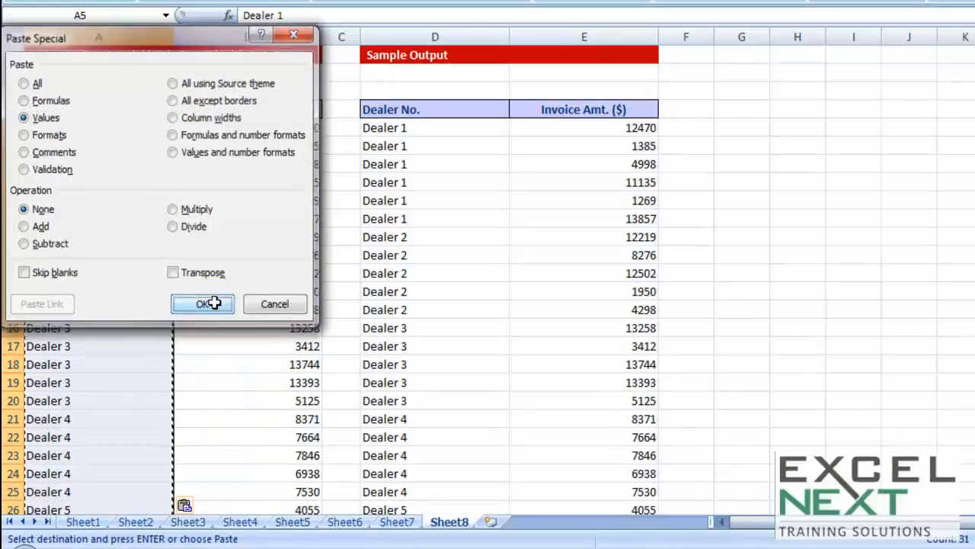
left_click(215, 305)
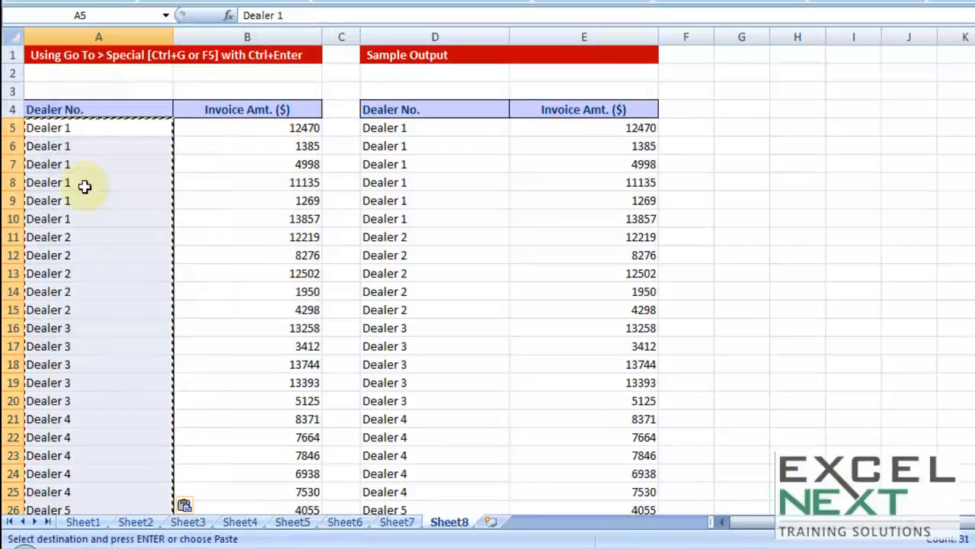
- Clear A5 to test its effect on A6:A10, and undo the deletion
left_click(69, 128)
key("Delete")
left_click_drag(67, 145, 76, 219)
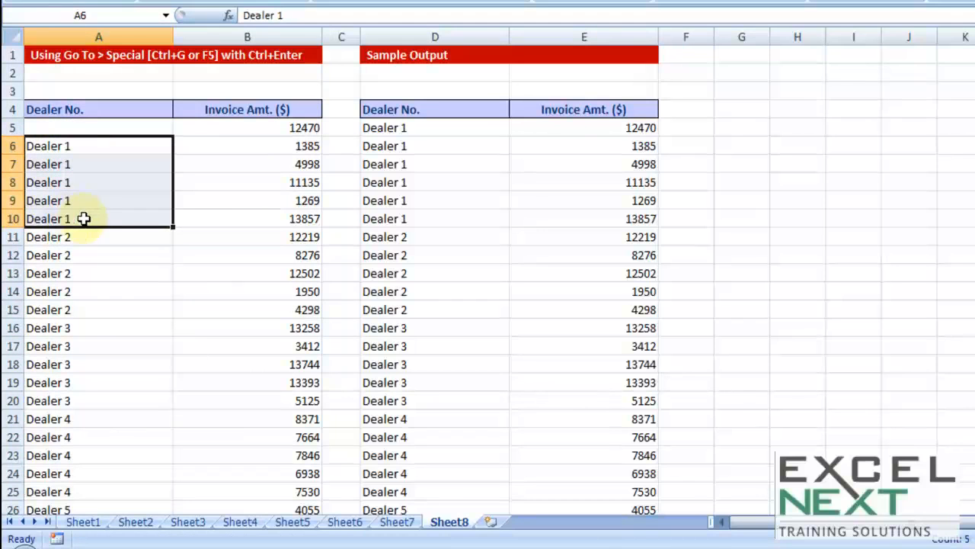
key("ctrl+z")
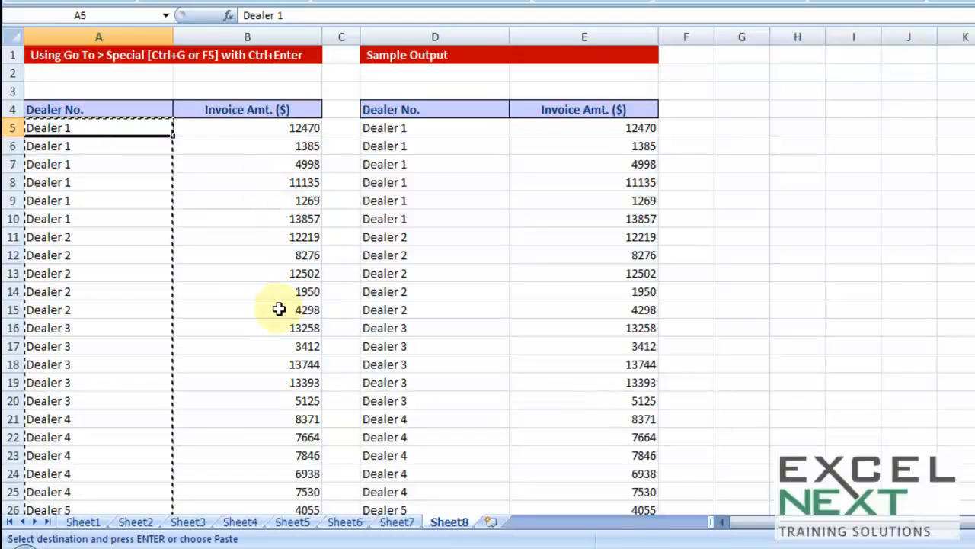
key("Escape")
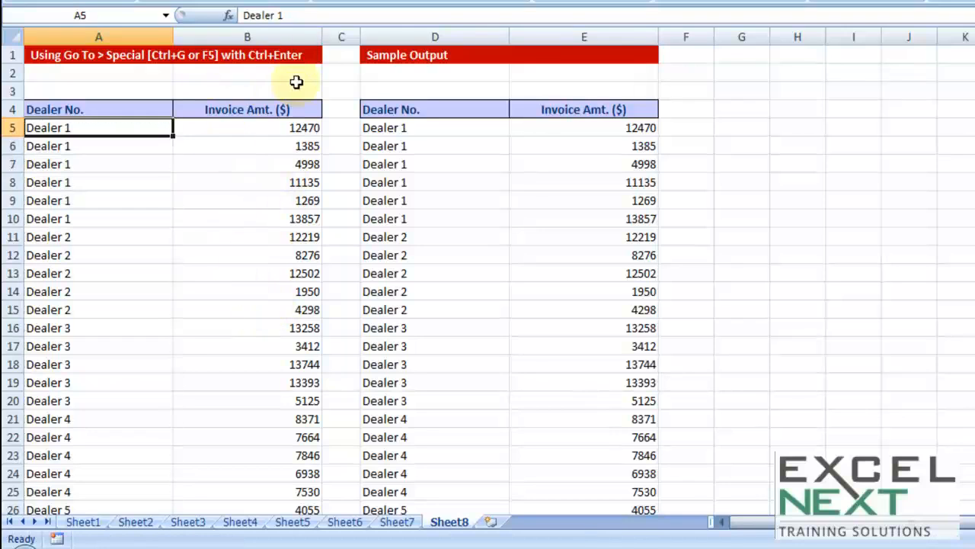